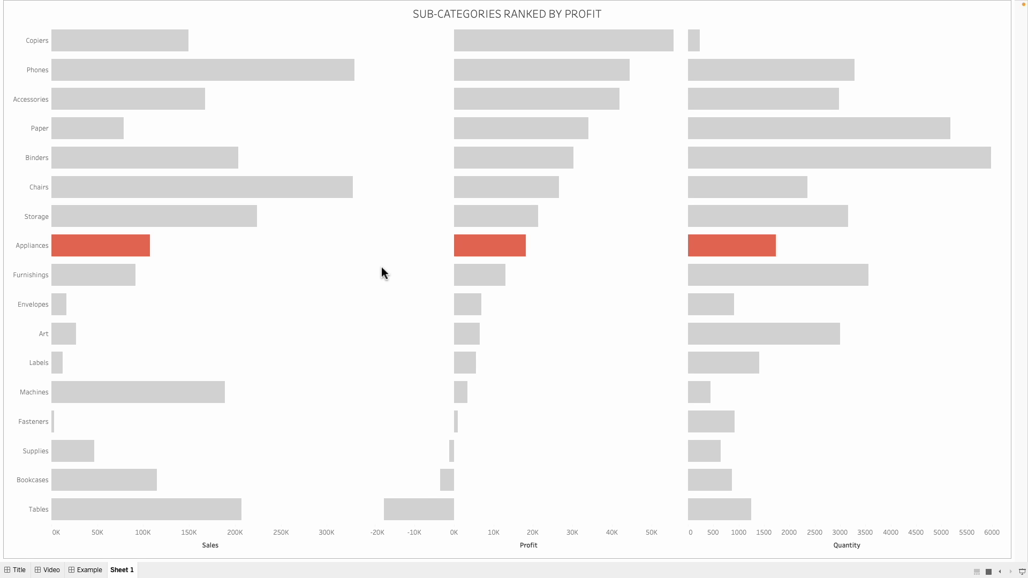
Preview the finished chart re-sorting by Sales (Chairs), Quantity (Accessories) and Profit (Appliances).
left_click(325, 197)
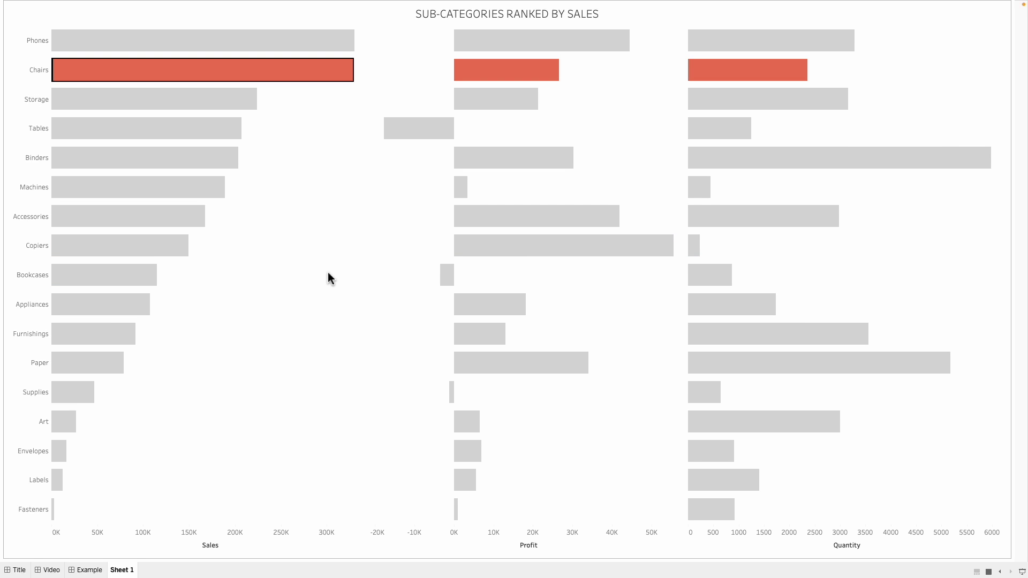
left_click(700, 225)
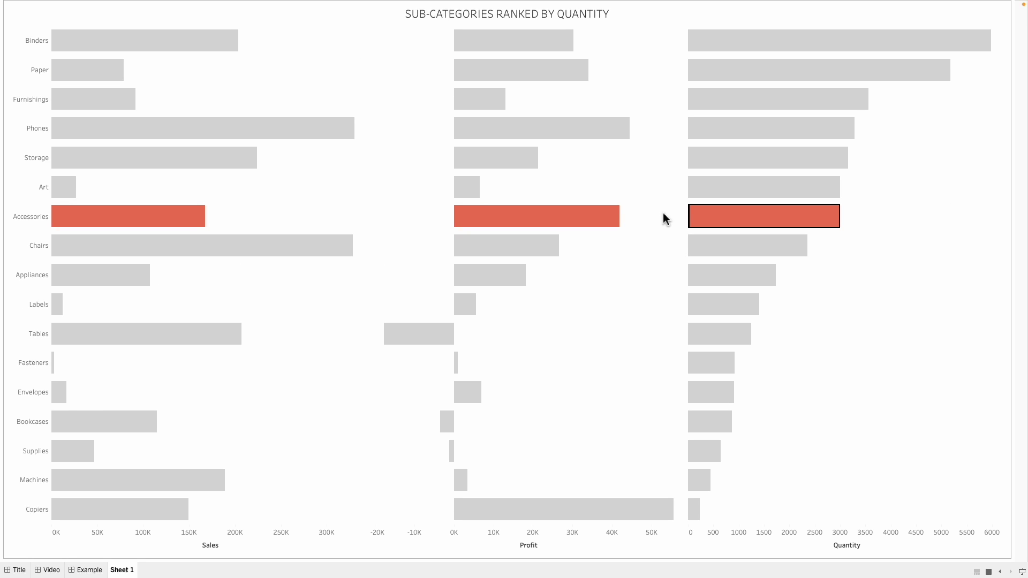
left_click(491, 280)
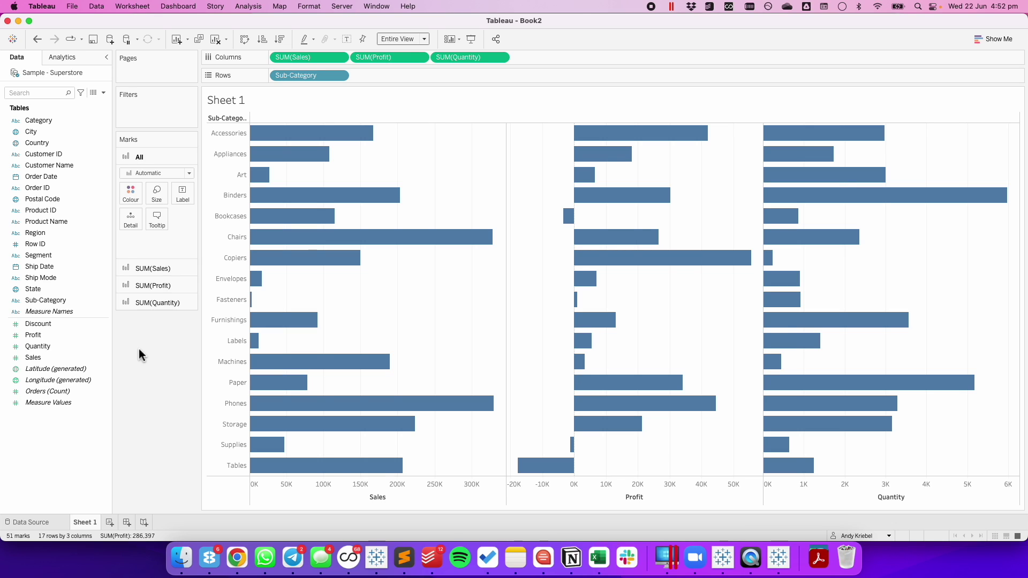
Create a Sub-Category Set containing Accessories and put it on Colour.
left_click(70, 302)
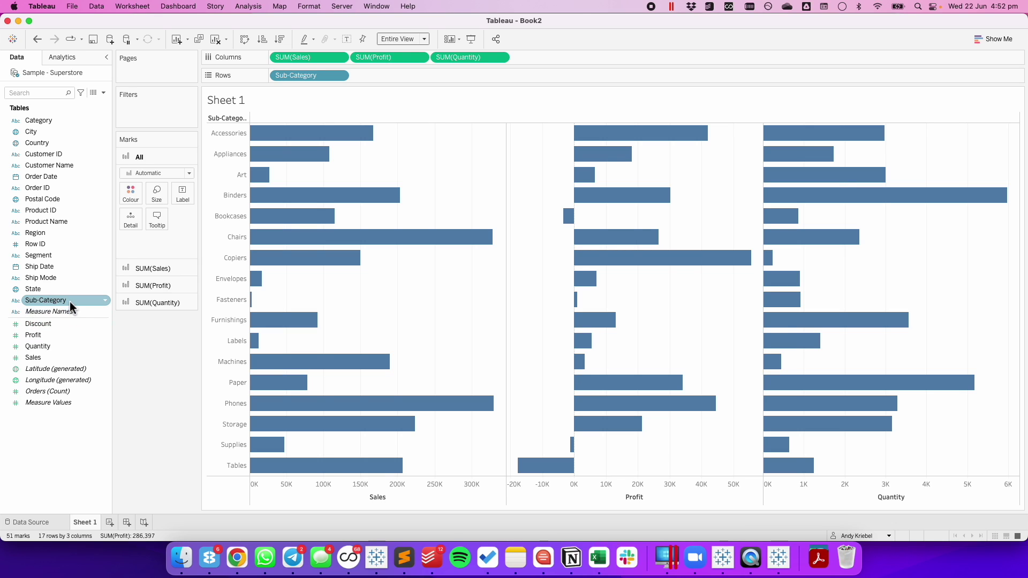
right_click(71, 305)
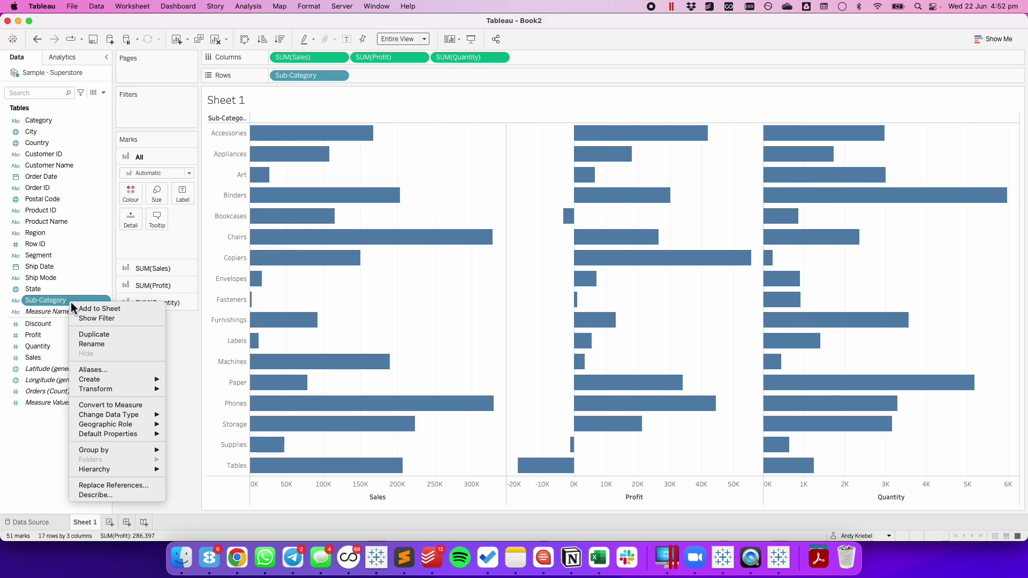
mouse_move(131, 380)
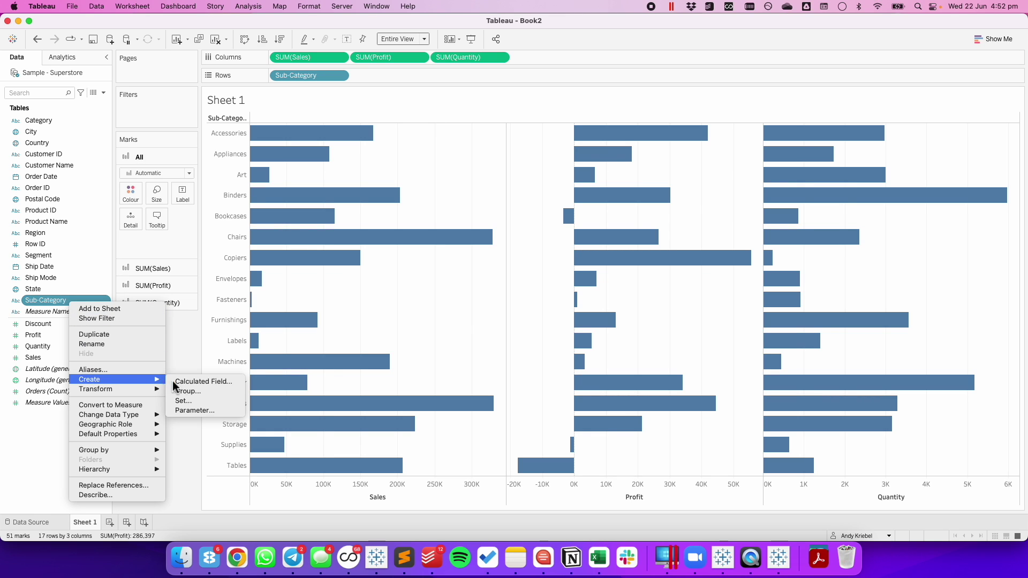
left_click(195, 406)
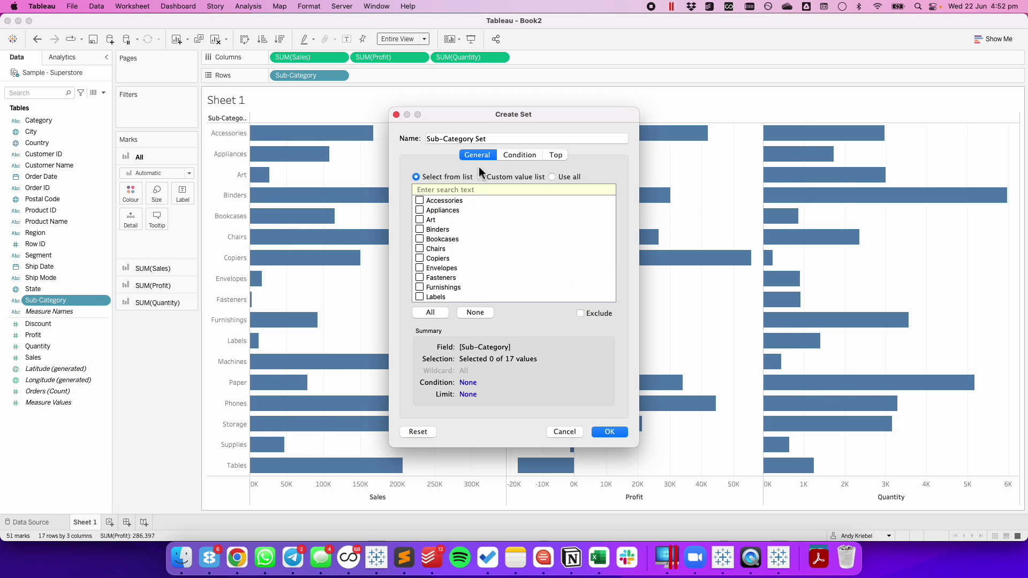
left_click(420, 201)
left_click(609, 432)
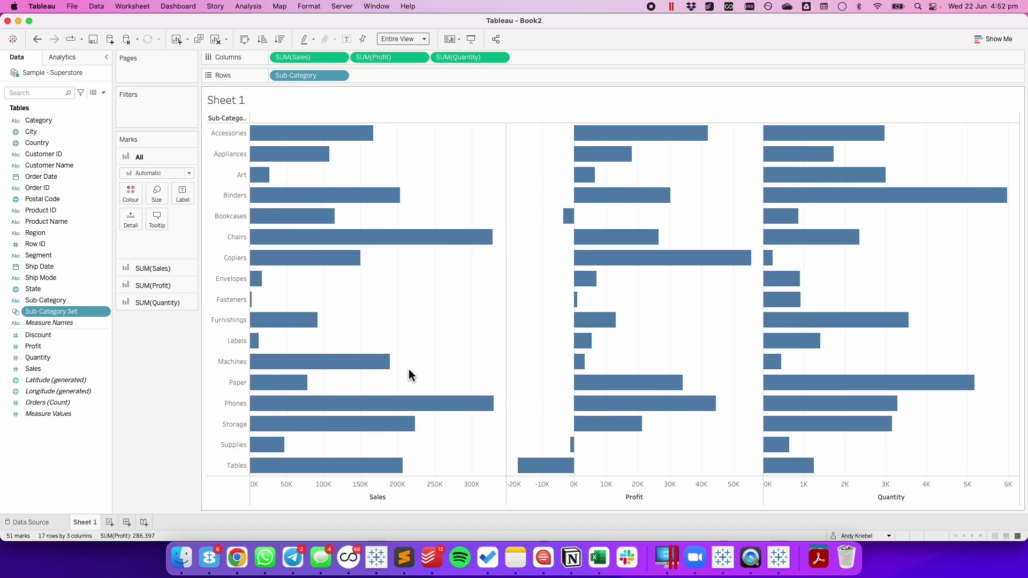
left_click_drag(46, 313, 128, 190)
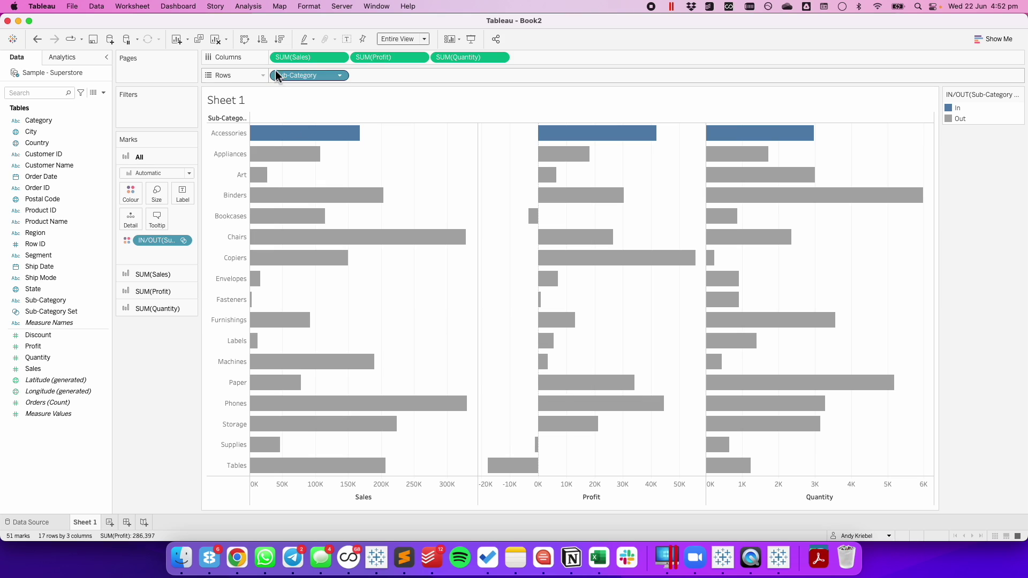
right_click(66, 445)
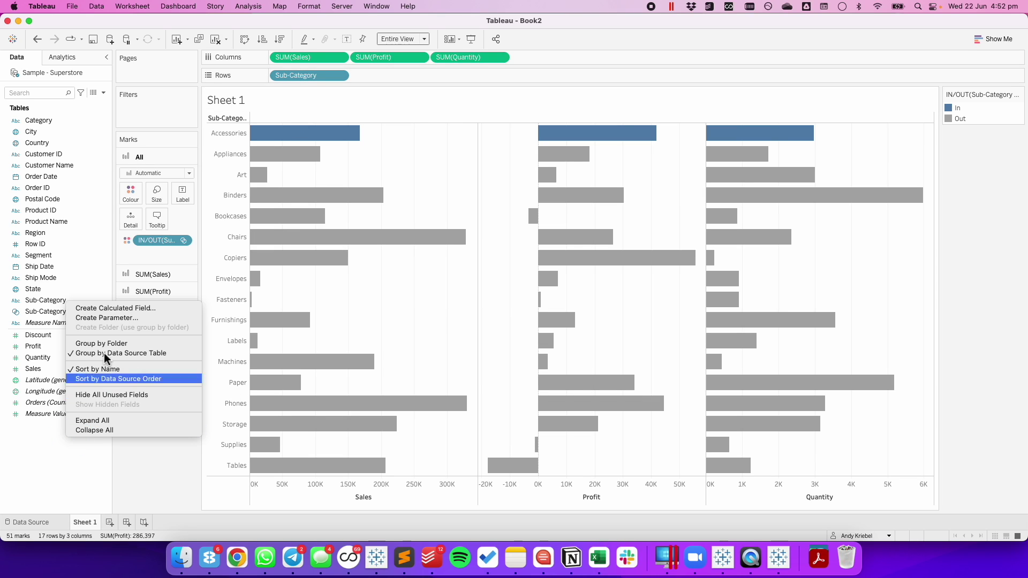
Create a String parameter 'Measure Parameter' with current value SALES.
left_click(112, 318)
key("Right")
key("BackSpace")
type("Measure")
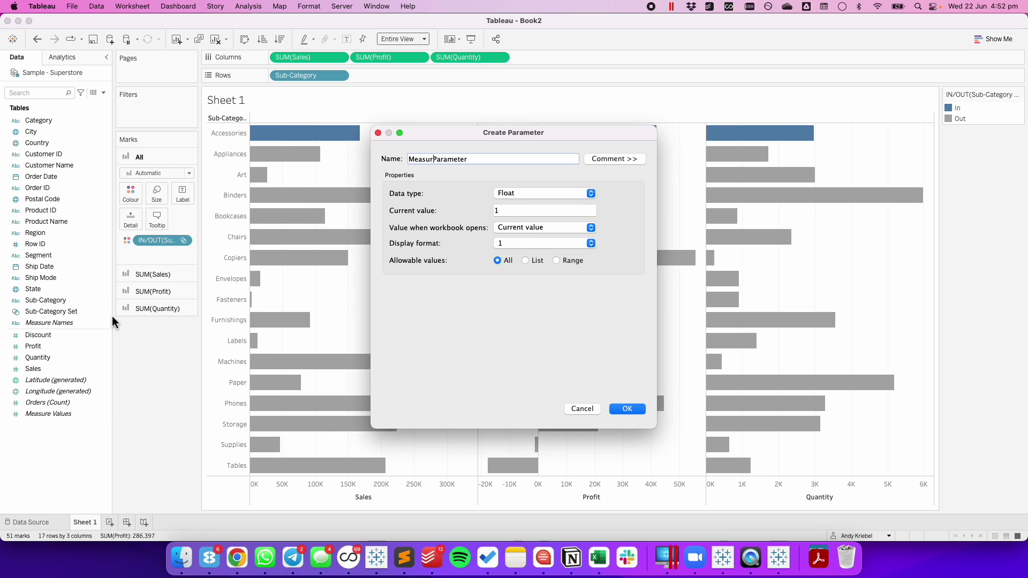
left_click(535, 192)
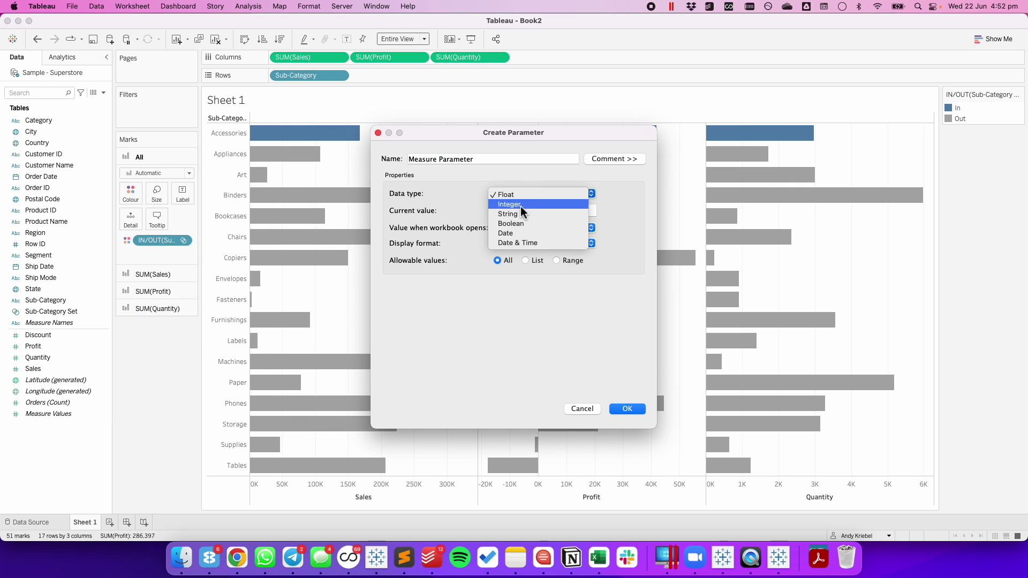
left_click(518, 215)
double_click(512, 215)
type("SALES")
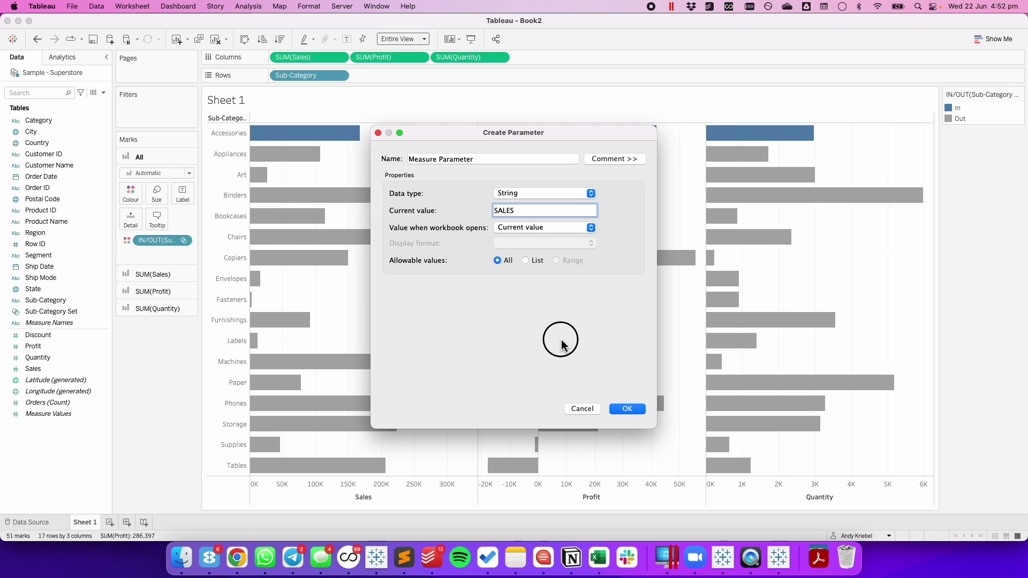
left_click(624, 411)
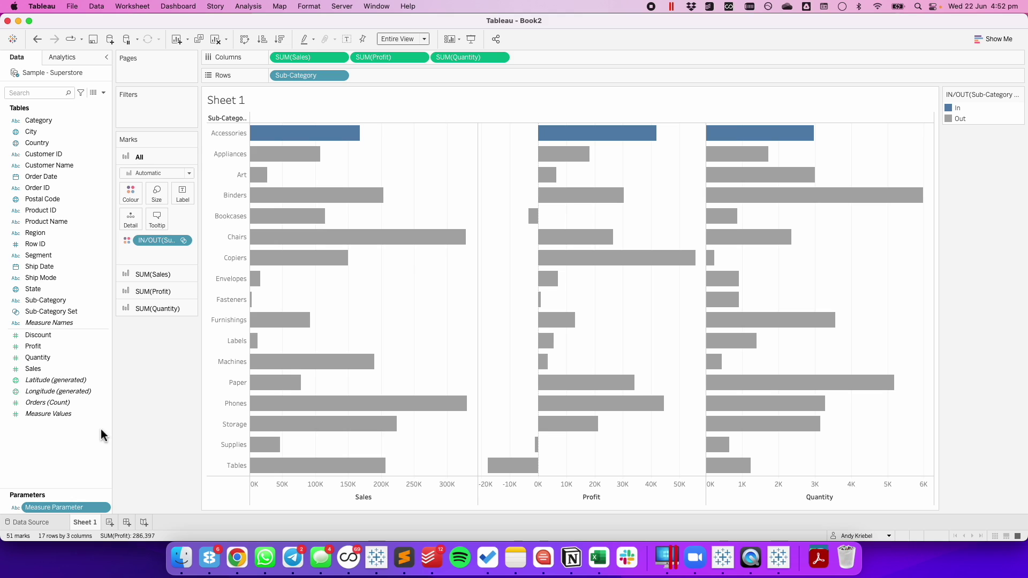
right_click(73, 443)
Create calculated field SALES TEXT returning 'SALES'.
left_click(111, 311)
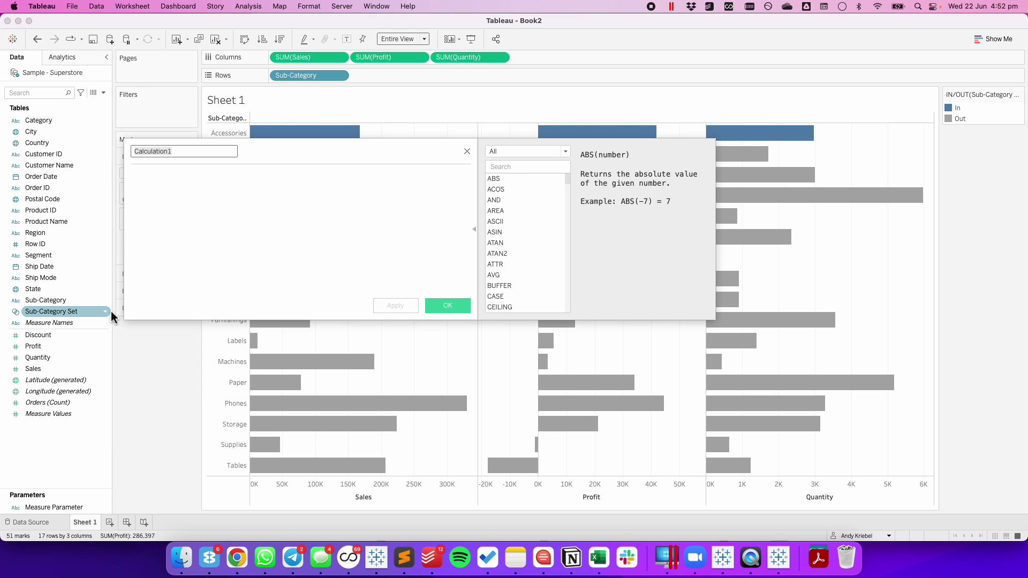
type("SALES TEXT")
key("Tab")
type("'SALES'")
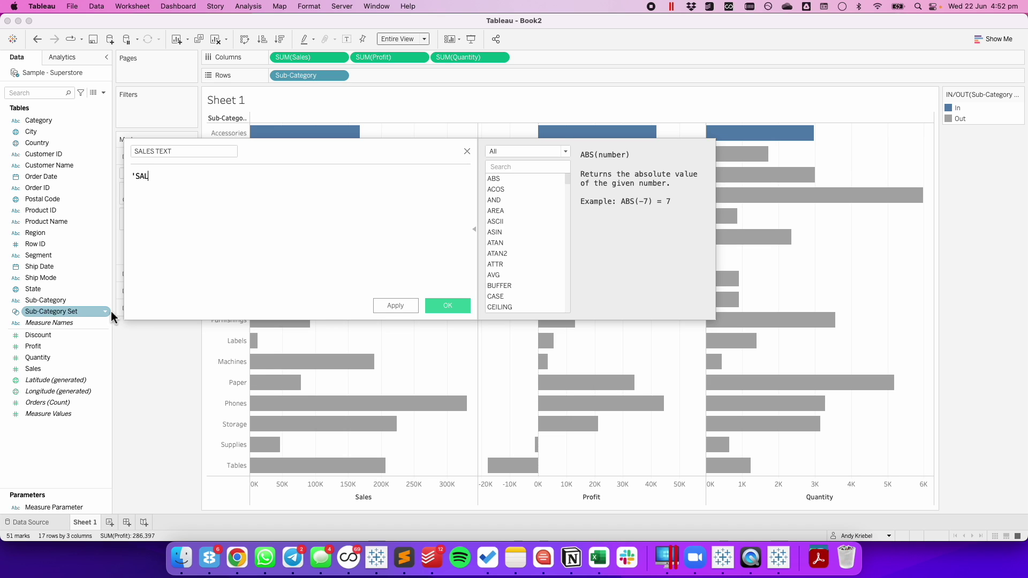
left_click(435, 306)
Create calculated field PROFIT TEXT returning 'PROFIT'.
right_click(63, 311)
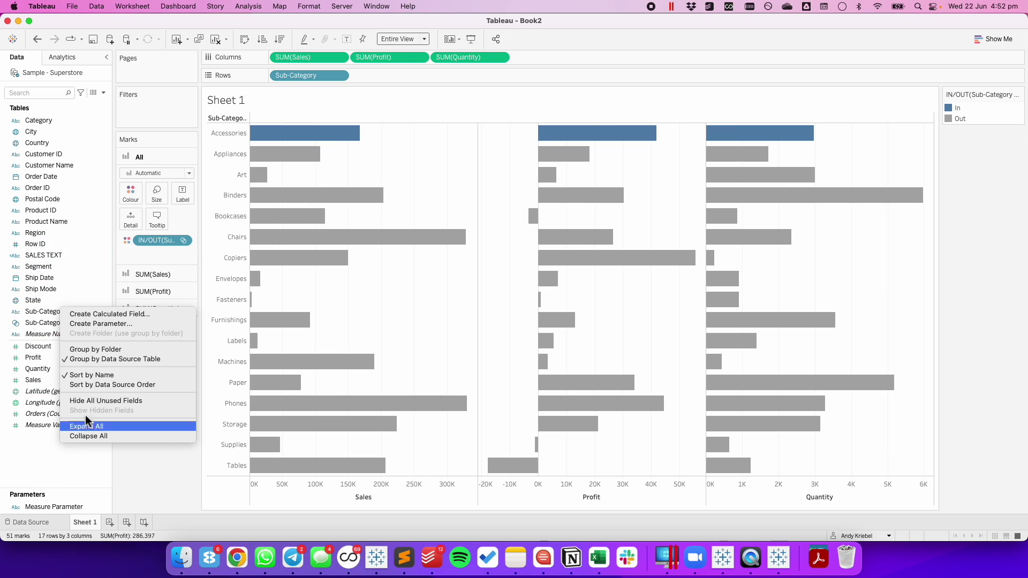
left_click(92, 317)
type("PR")
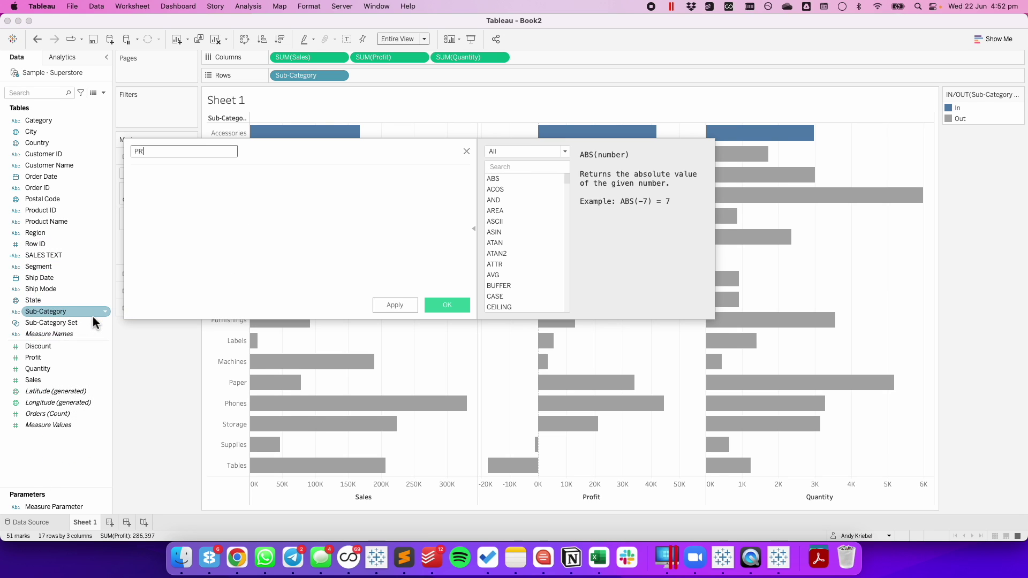
type("OTFO")
type("FIT TEXT")
key("Tab")
type("'Pr")
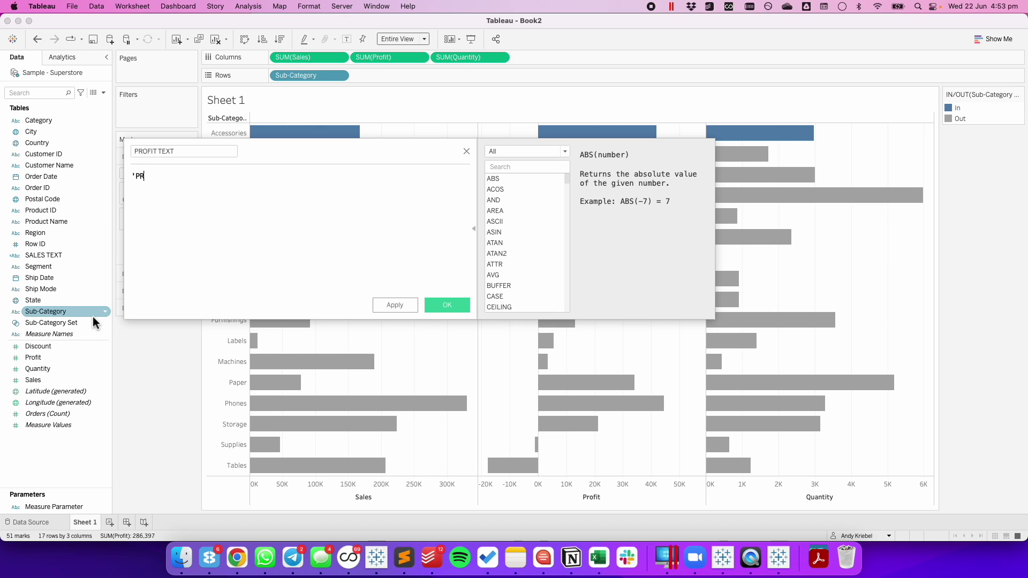
key("BackSpace")
type("ROFIT'")
left_click(431, 308)
Create calculated field QUANTITY TEXT returning 'QUANTITY'.
right_click(72, 460)
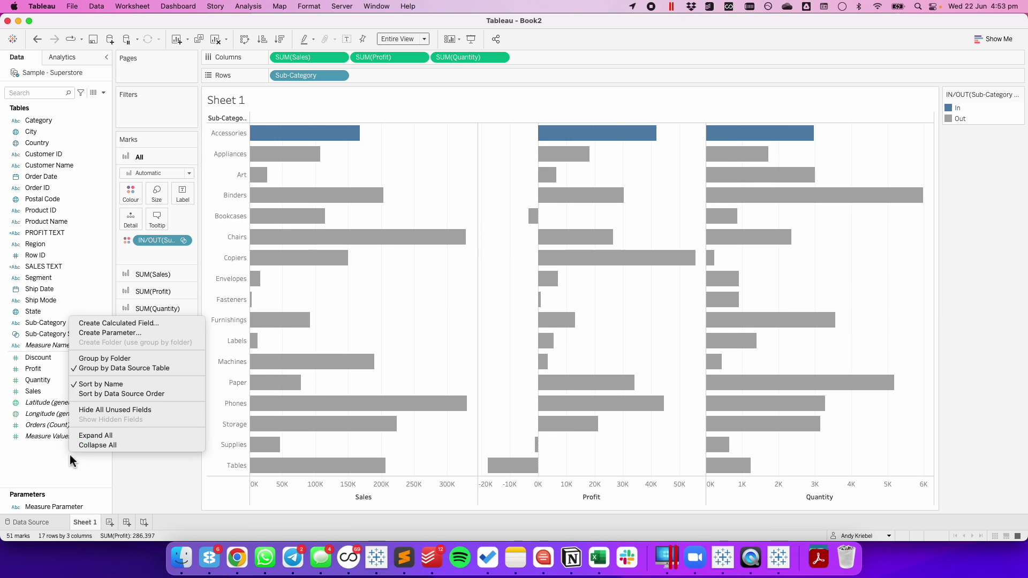
left_click(109, 325)
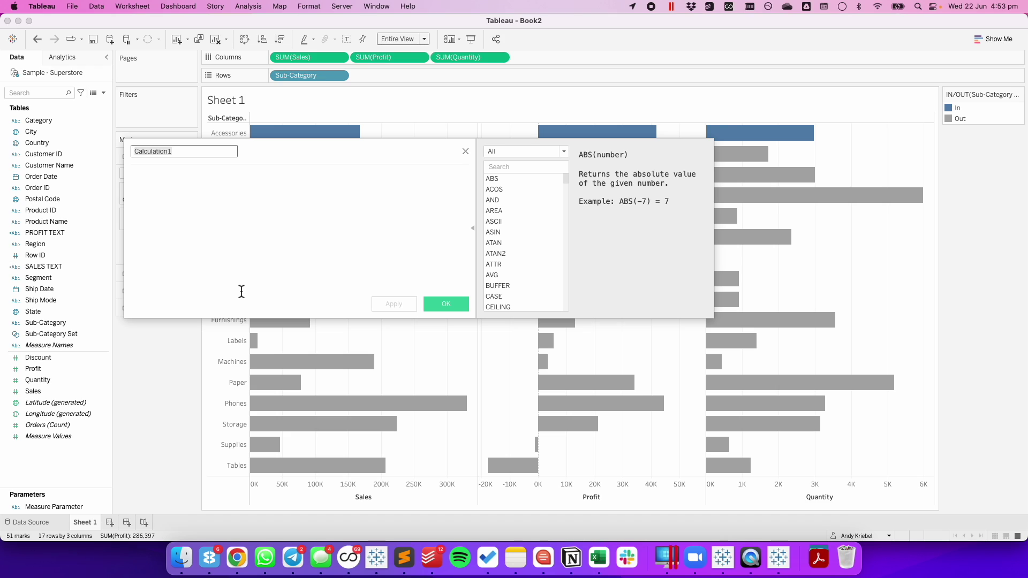
type("QUANTITY YEX")
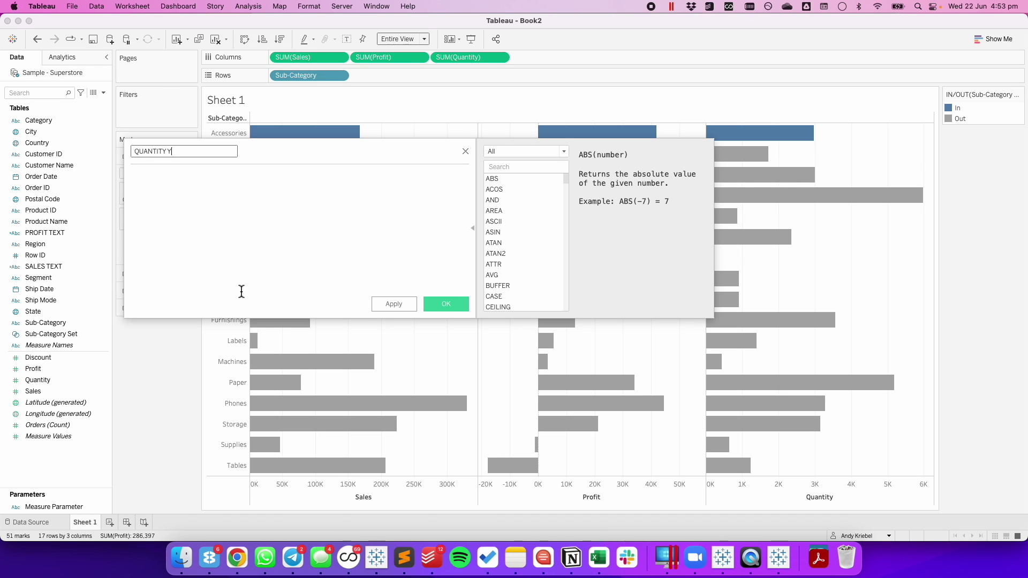
key("BackSpace")
key("BackSpace")
key("BackSpace")
type("TEXT")
key("Tab")
type("'QUANTIY")
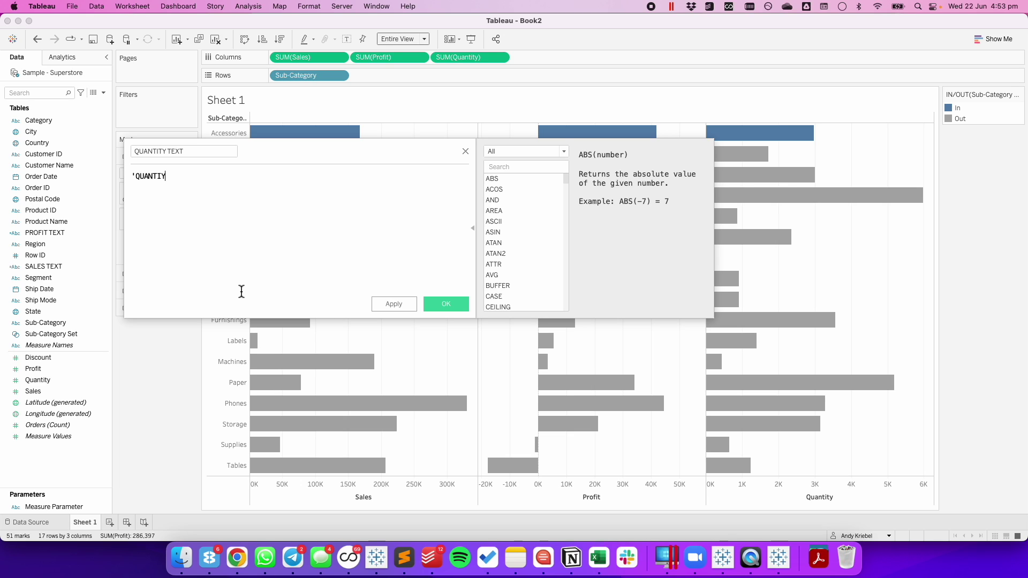
type("'")
type("TY")
left_click(439, 304)
Start calculated field SORTER: CASE [Measure Parameter] WHEN 'SALES' THEN [Sales].
right_click(66, 469)
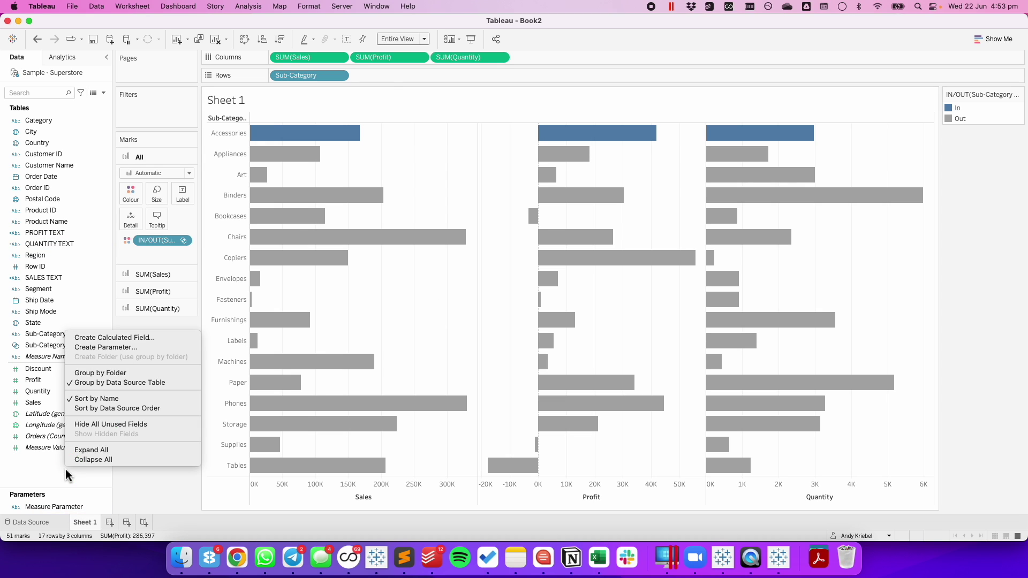
left_click(131, 337)
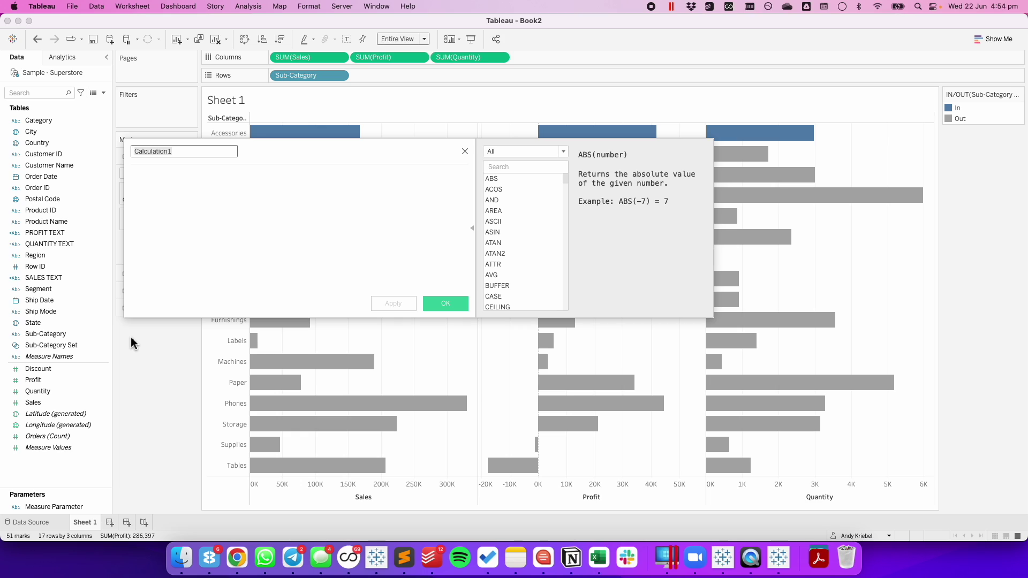
type("SORTER")
left_click(188, 253)
type("CASE")
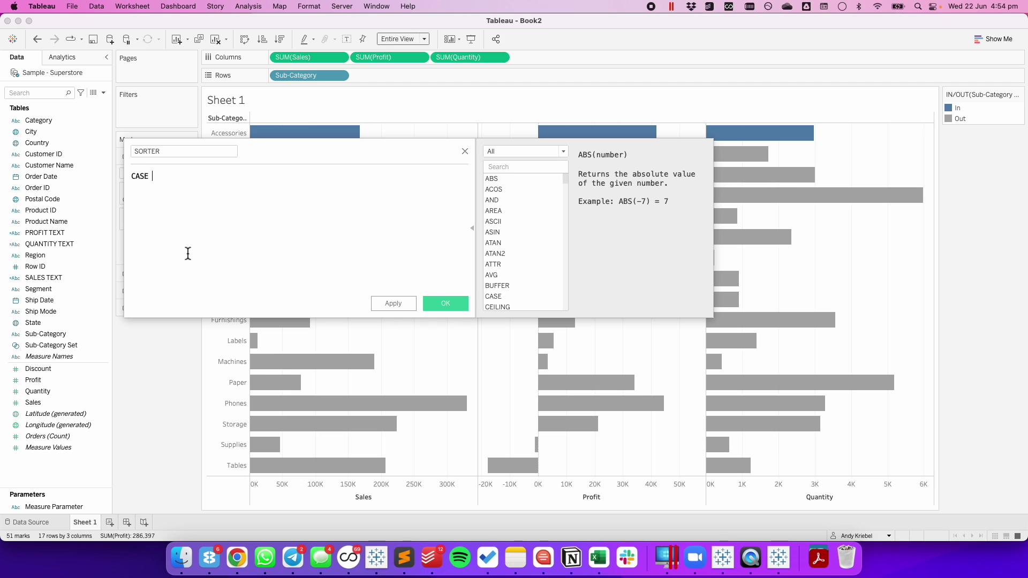
type(" [Mea")
key("Return")
key("Return")
type("when")
key("BackSpace")
key("BackSpace")
key("BackSpace")
key("BackSpace")
type("wh")
key("Return")
type("'SALES")
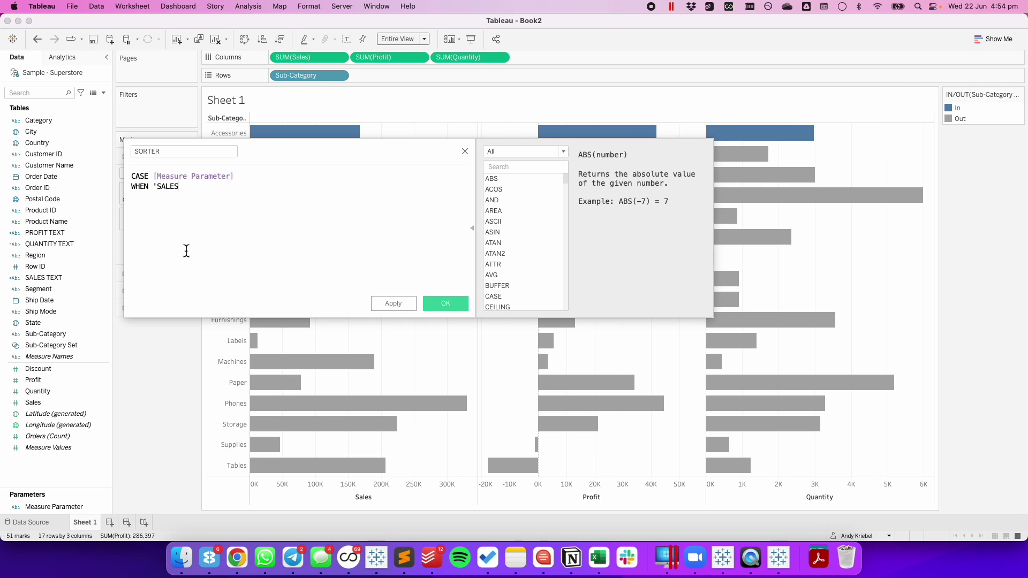
type("' THEN SA")
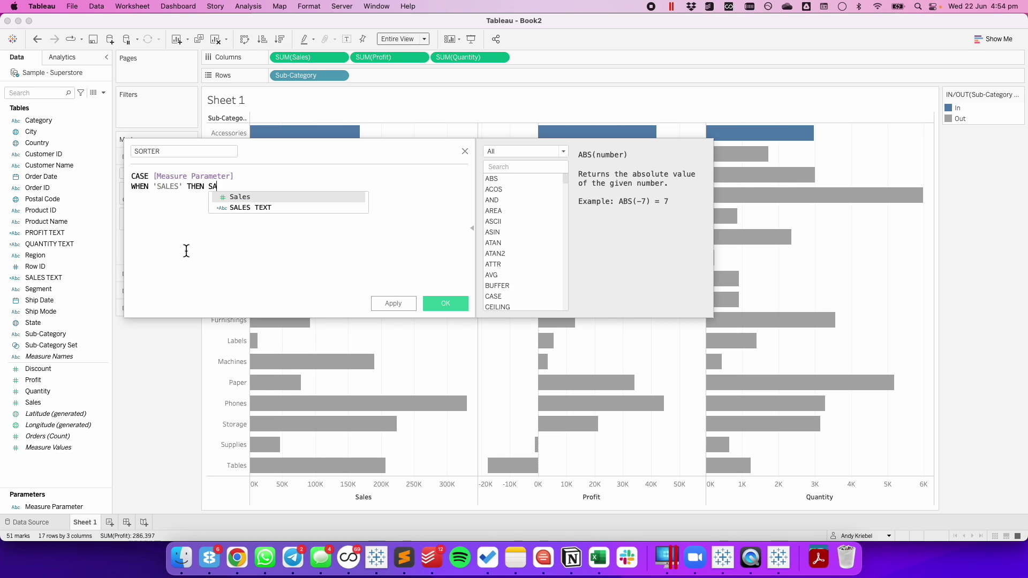
key("Return")
Add WHEN 'PROFIT' THEN [Profit] and WHEN 'QUANTITY' THEN [Quantity], close with END, and save.
type("WHEN")
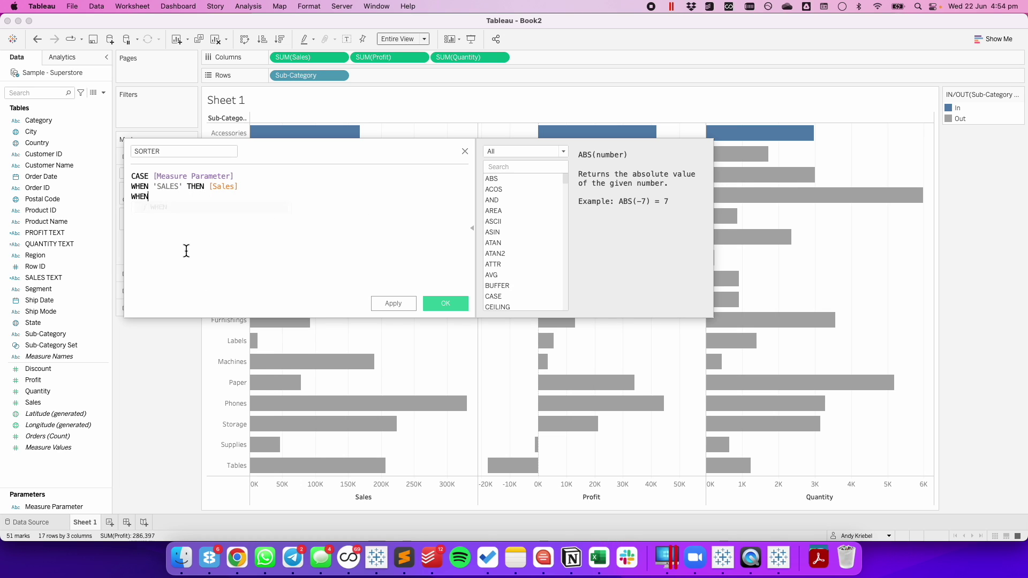
type(" 'PROFIT' THEN PRO")
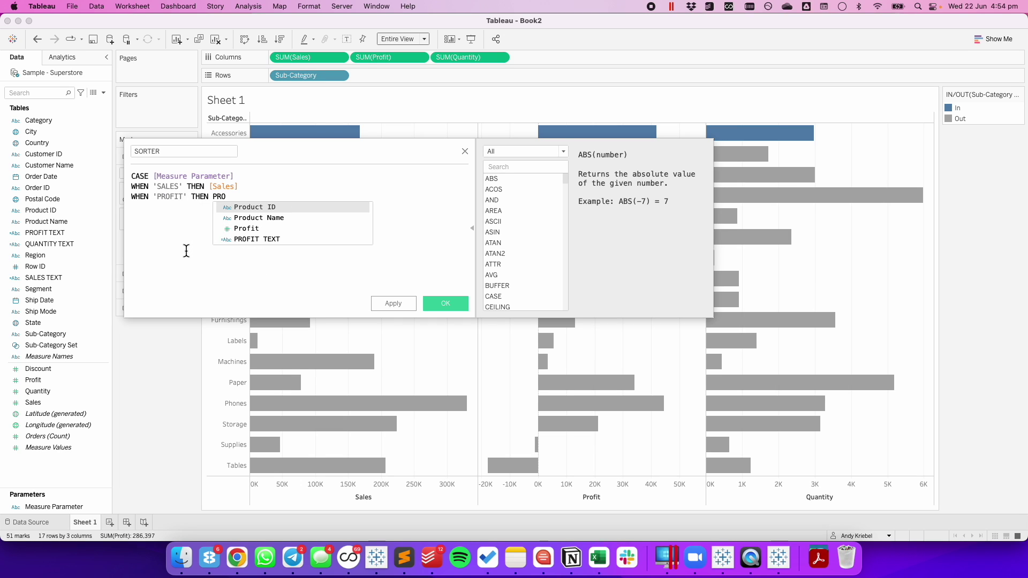
key("Down")
key("Down")
key("Return")
type("WHE")
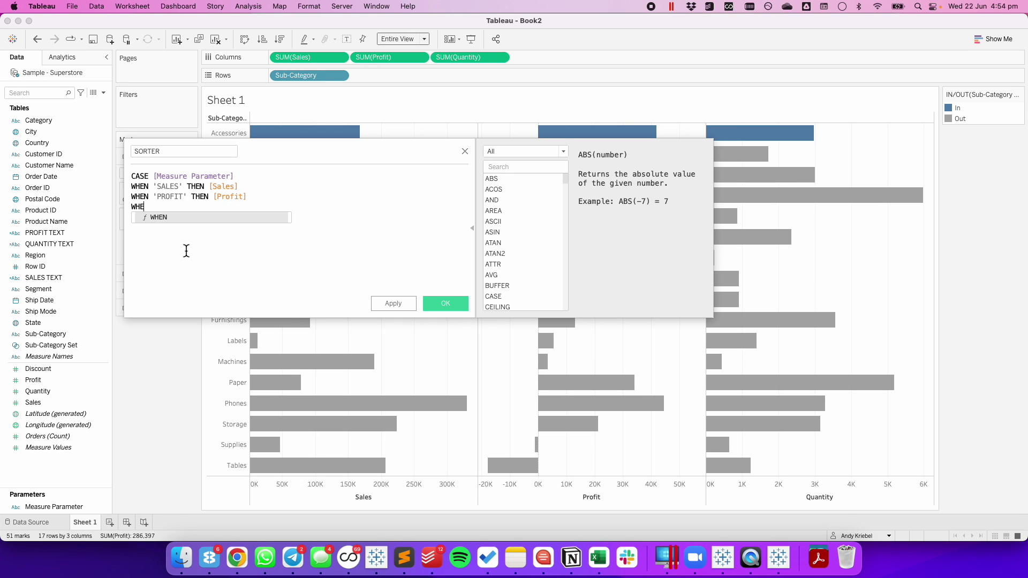
type("N 'QUANTITY' TH")
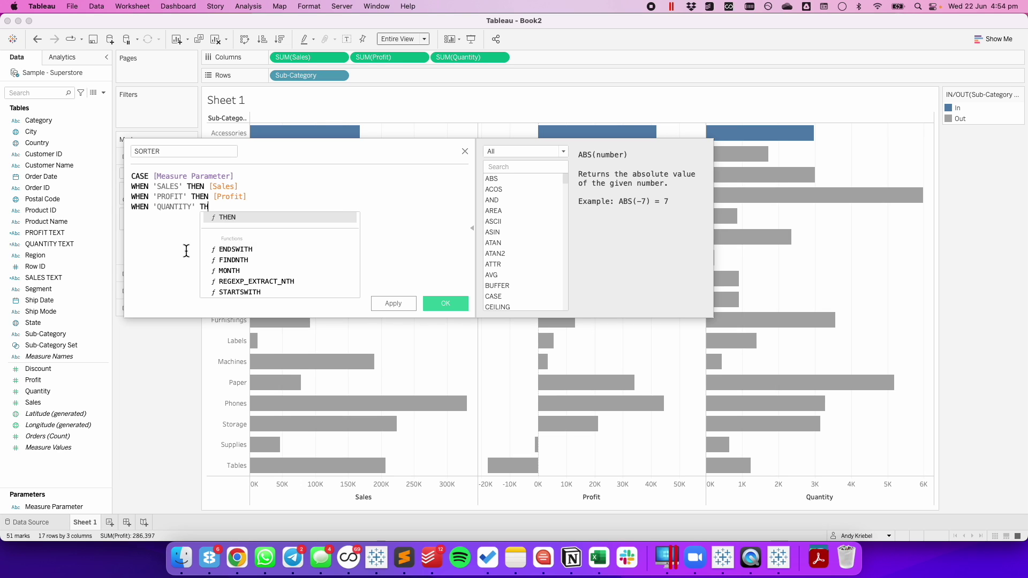
type("EN Q")
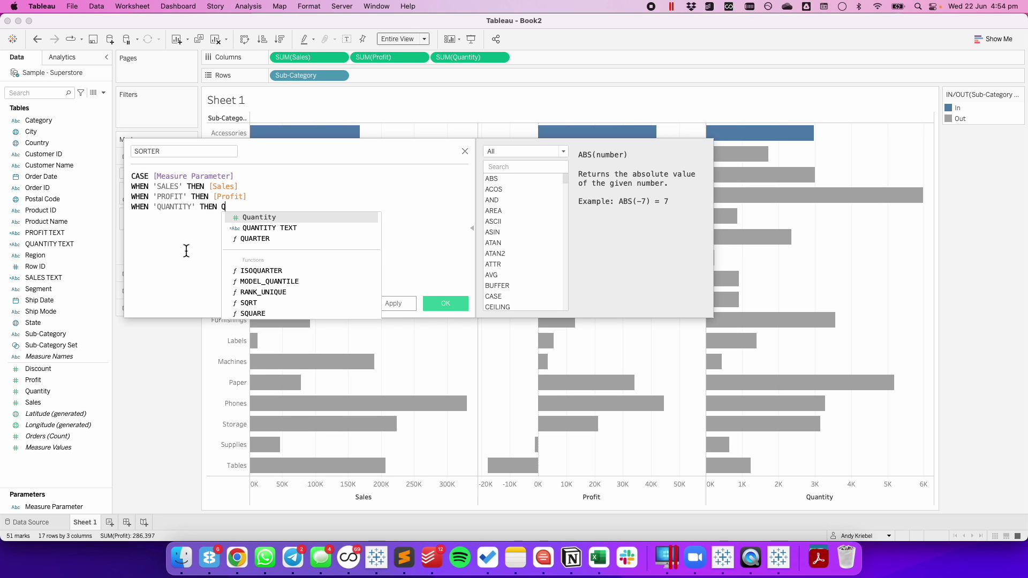
key("Return")
key("Return")
type("END")
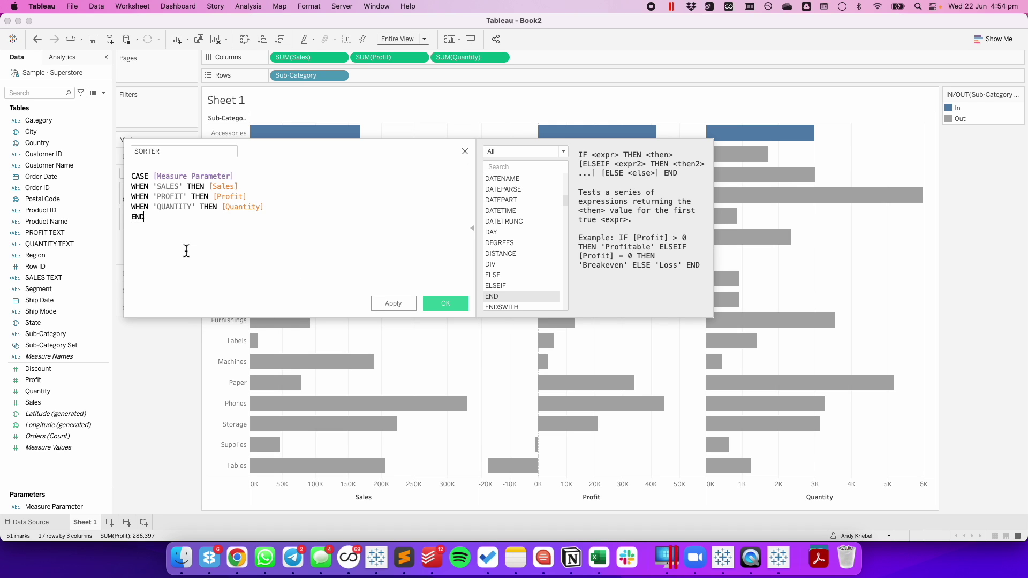
left_click(445, 303)
Sort Sub-Category by the SORTER field in descending order.
left_click(340, 76)
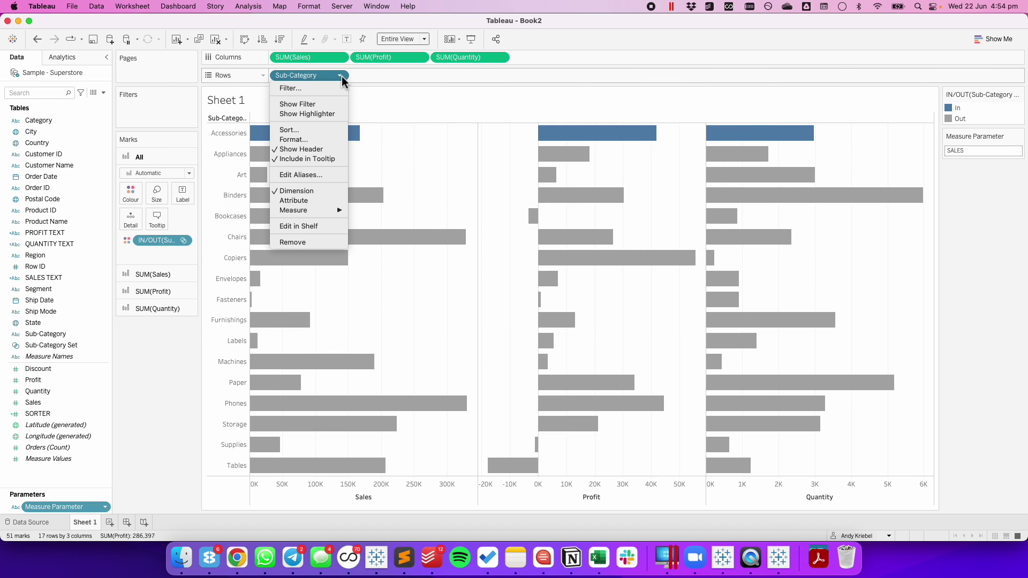
left_click(319, 130)
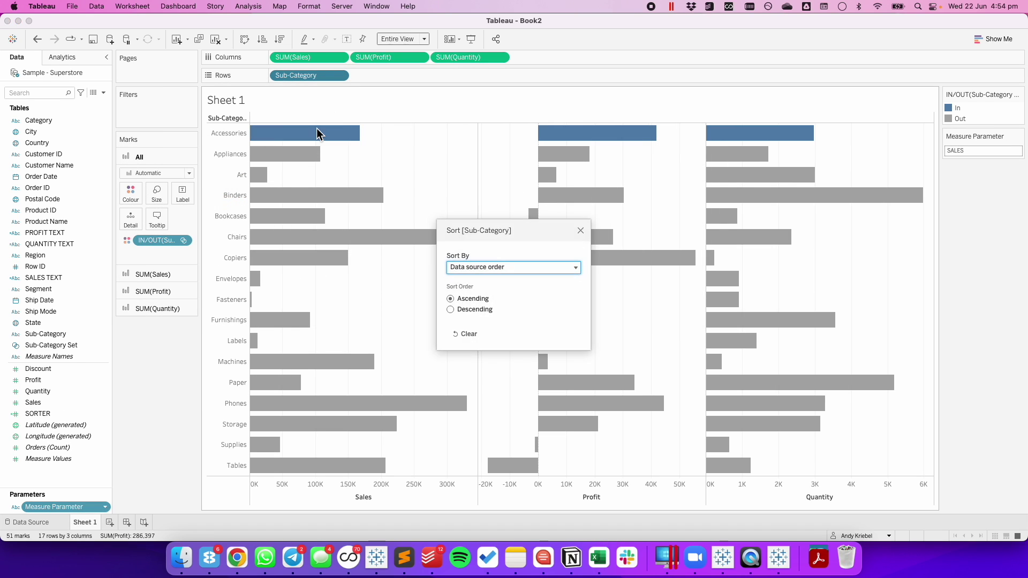
left_click(468, 266)
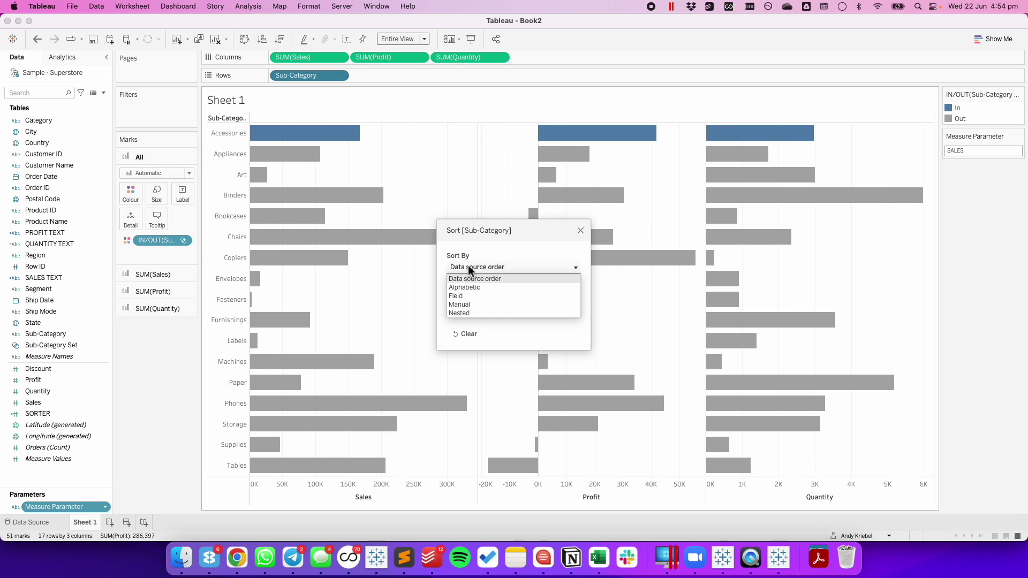
left_click(471, 296)
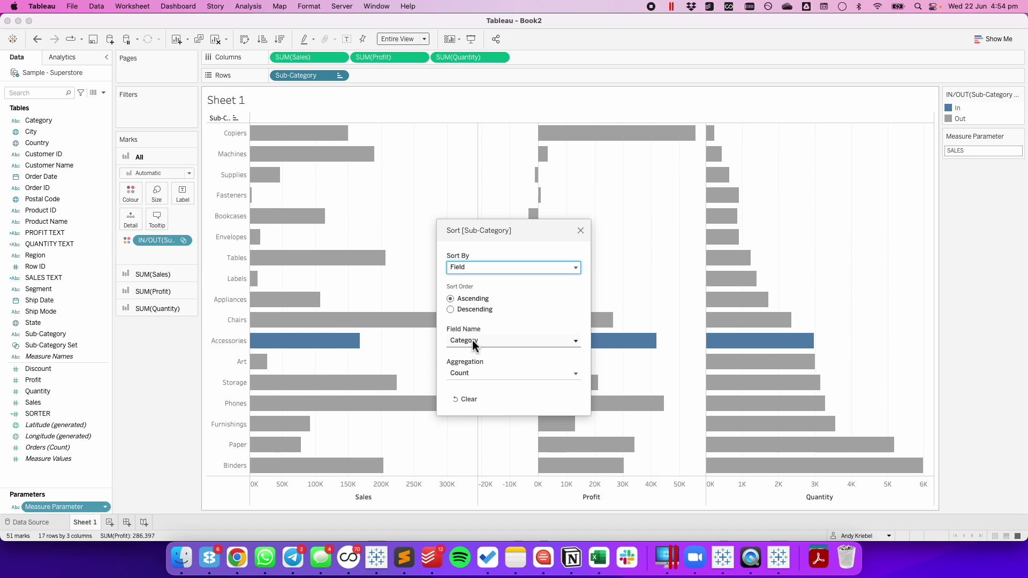
left_click(472, 340)
scroll(489, 439, "down", 5)
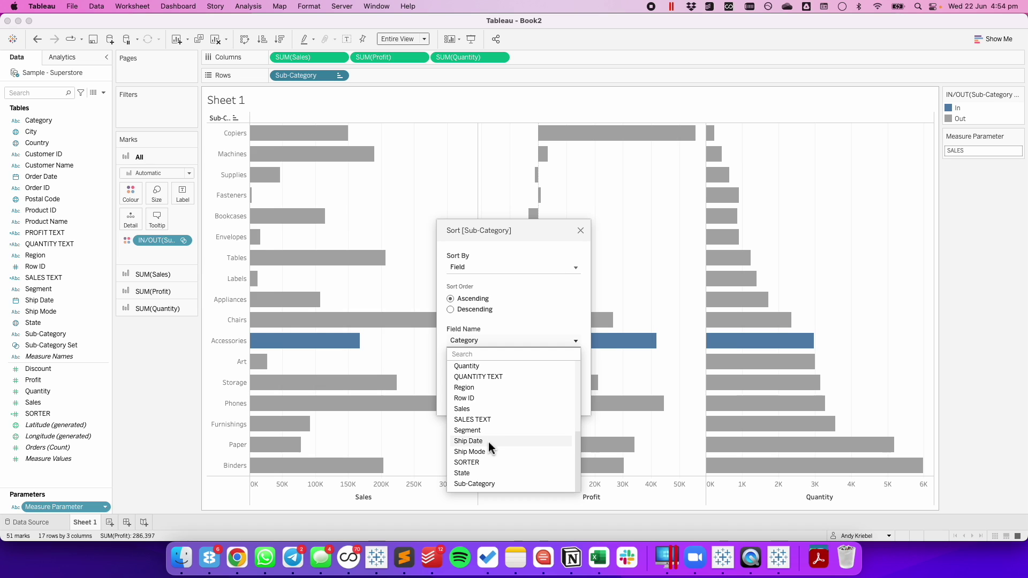
left_click(479, 461)
left_click(451, 309)
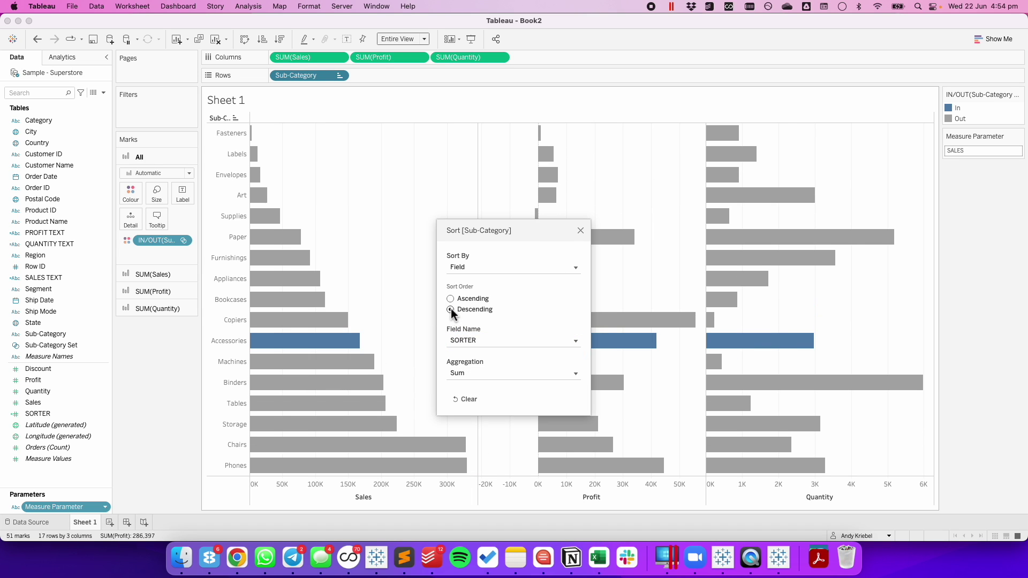
left_click(581, 231)
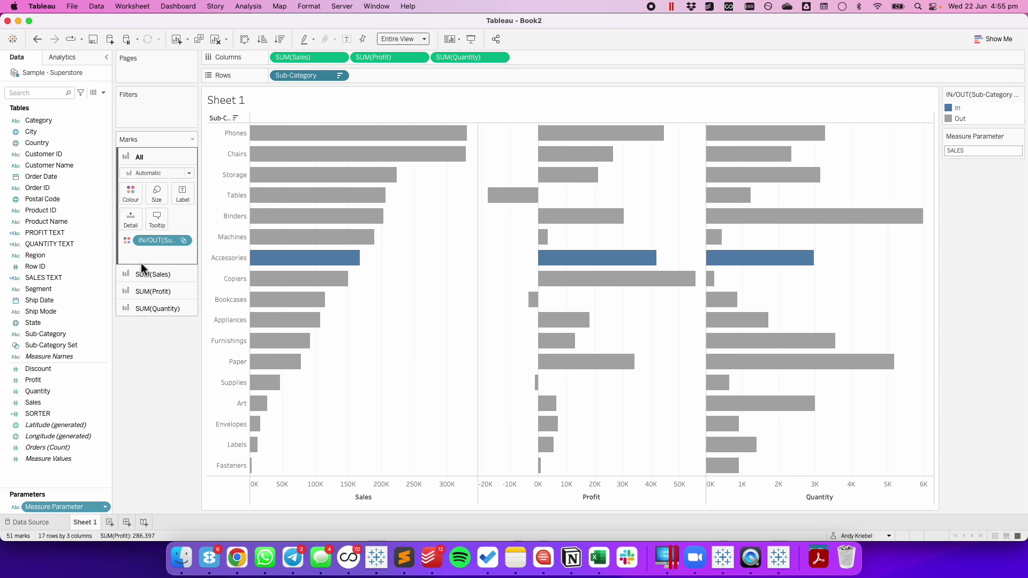
left_click(141, 7)
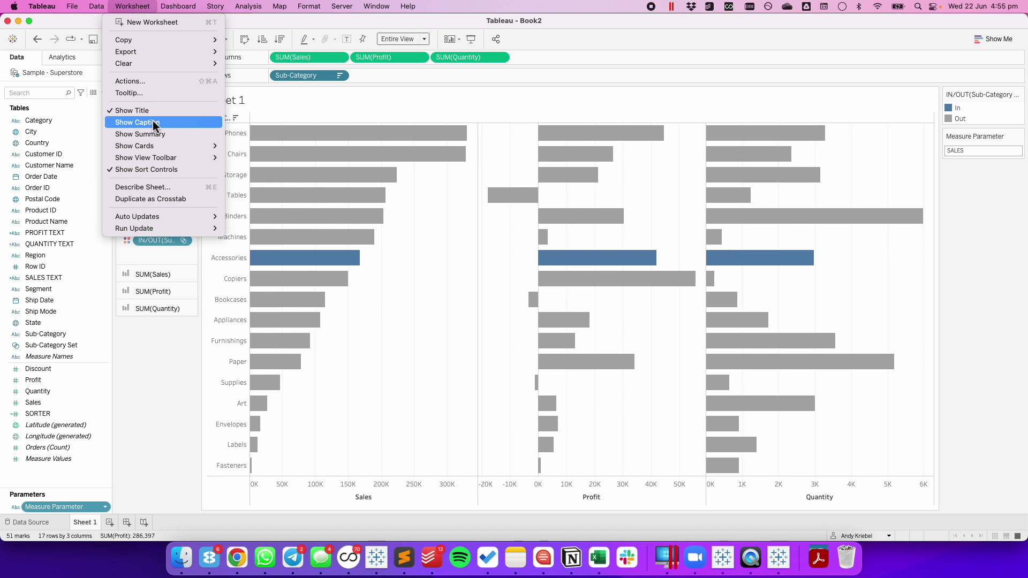
Add a Change Set Values action named UPDATE SUB-CATEGORY SET.
left_click(148, 81)
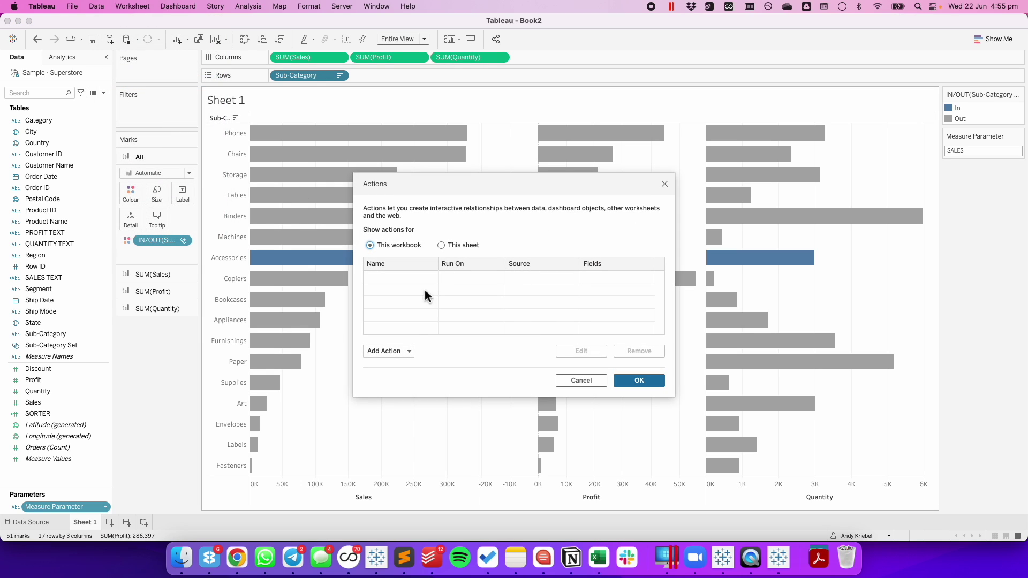
left_click(407, 351)
left_click(412, 347)
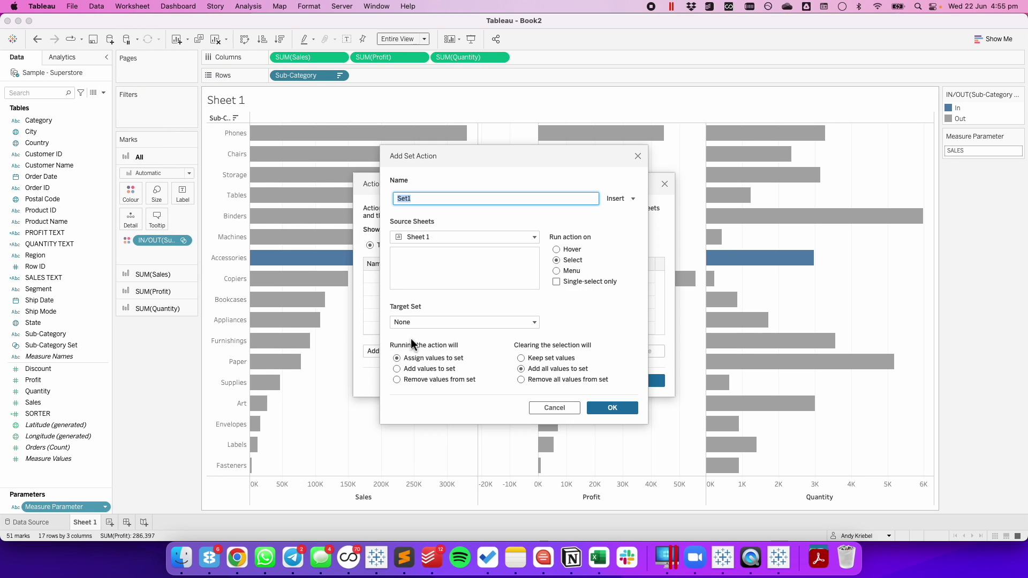
type("UPDATE SUB-CATEOGRY SET")
key("shift+Left")
key("shift+Left")
key("shift+Left")
type("GOR")
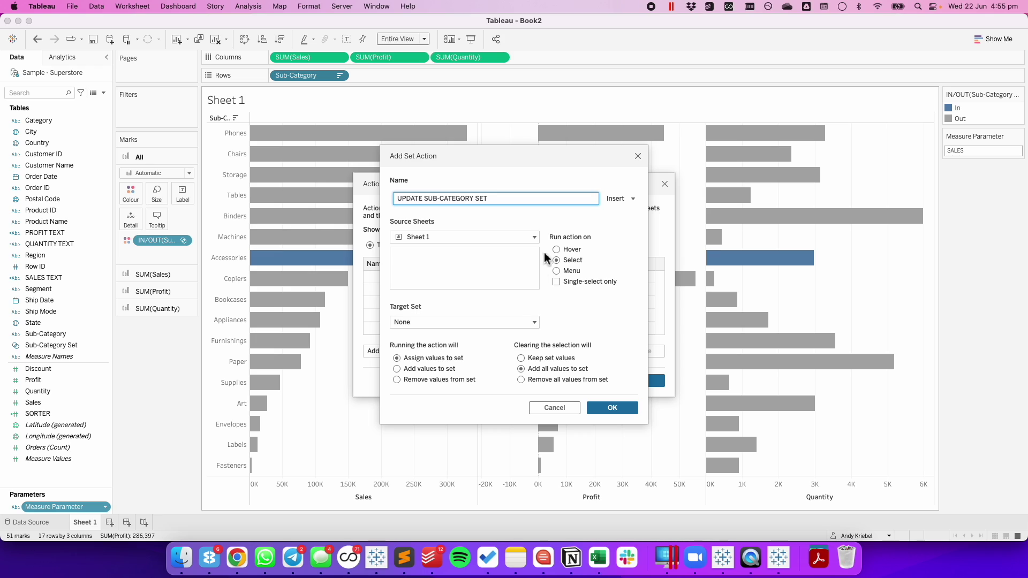
Make it single-select, targeting Sub-Category Set and keeping set values when cleared.
left_click(560, 281)
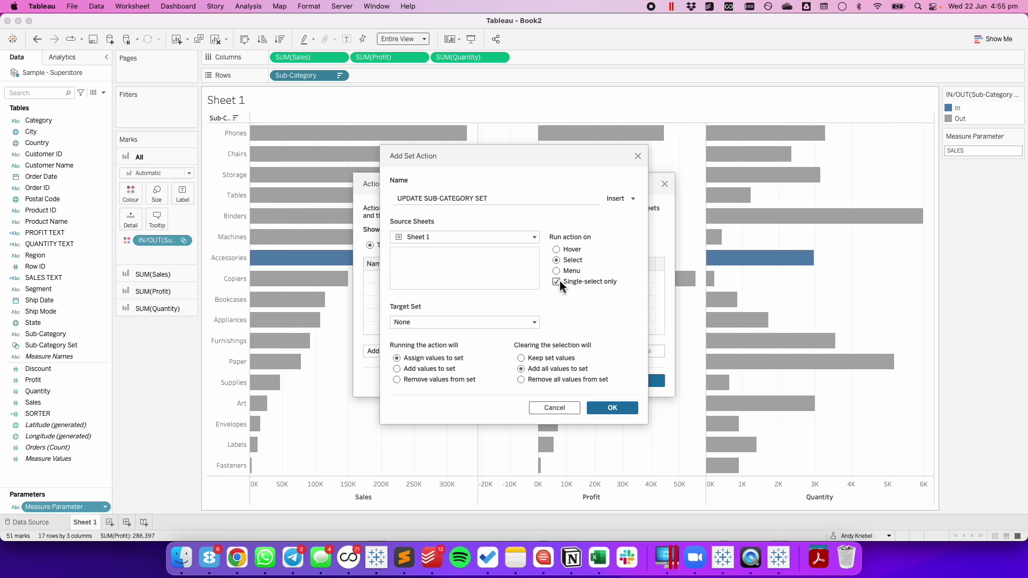
left_click(432, 325)
mouse_move(477, 347)
left_click(594, 347)
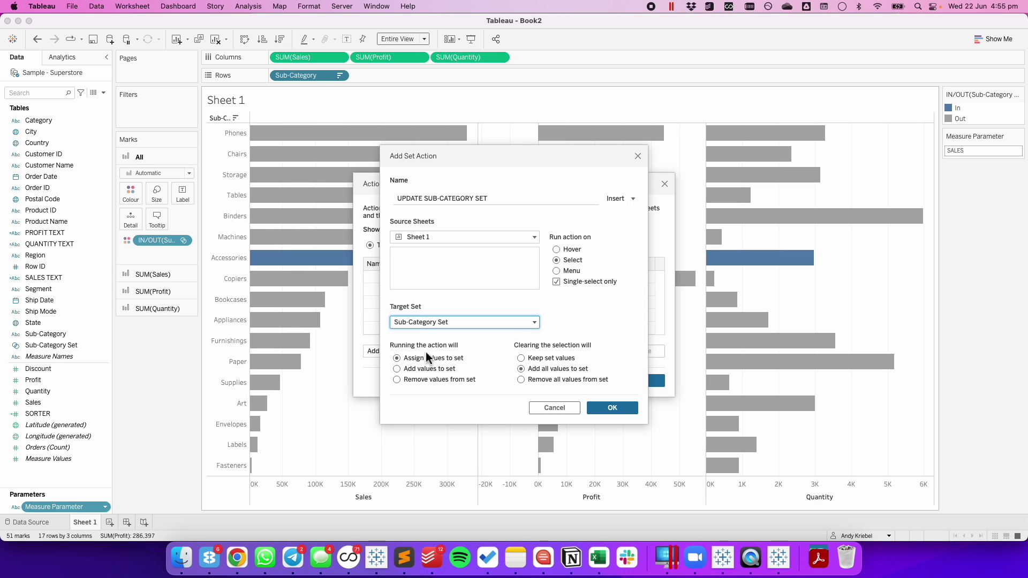
left_click(520, 358)
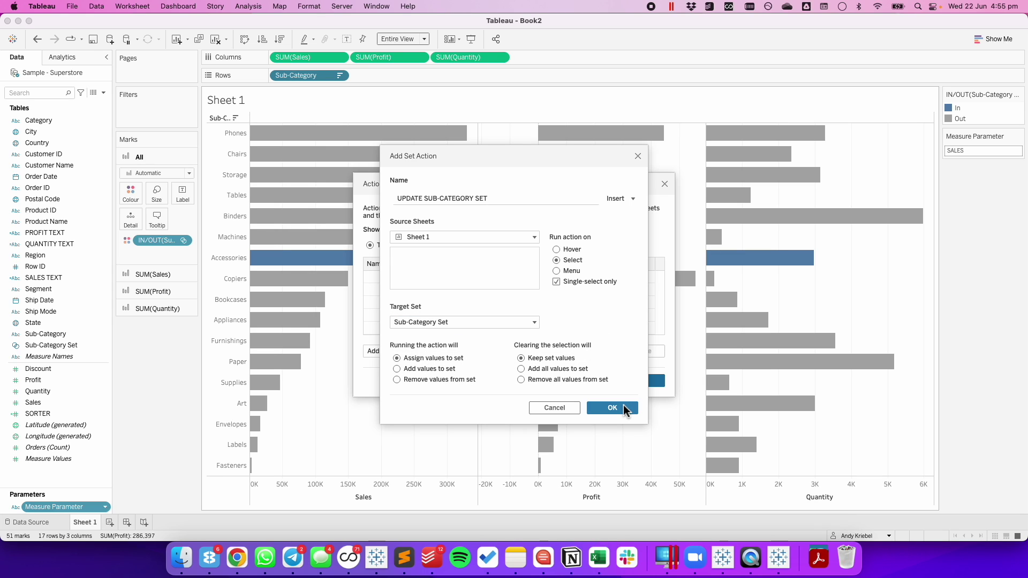
left_click(624, 408)
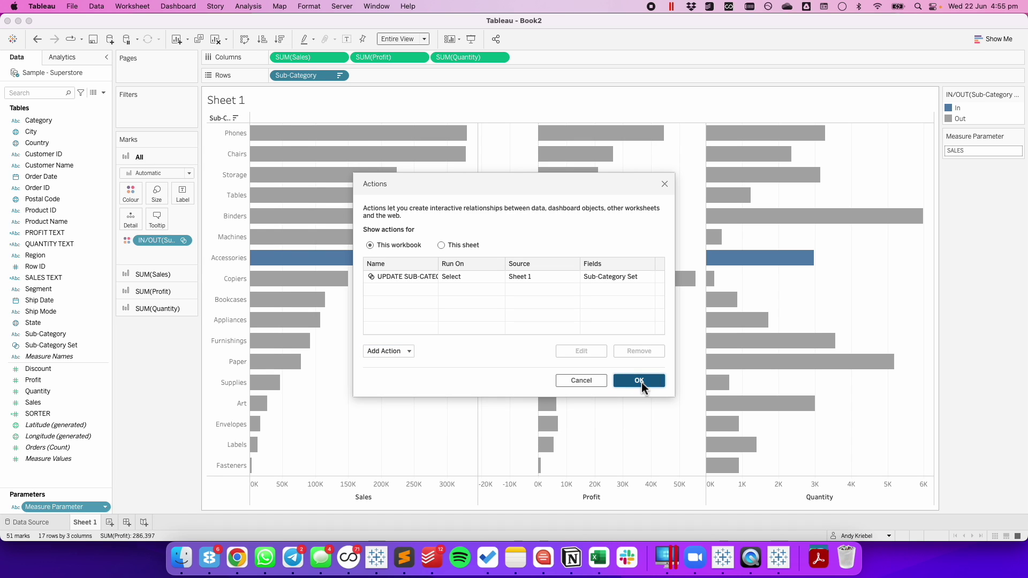
left_click(638, 380)
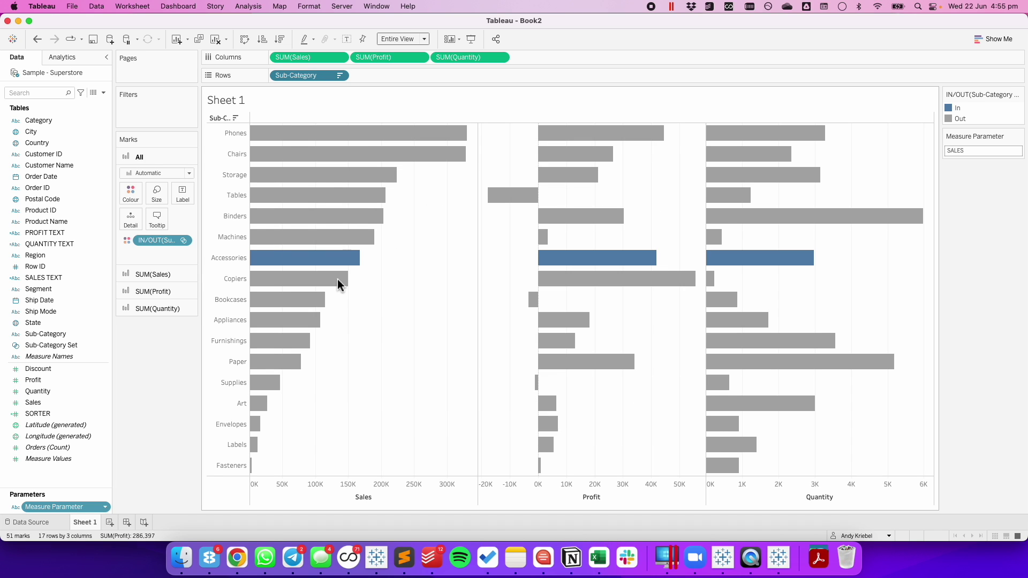
left_click(595, 282)
Select Binders, then Storage, then clear the selection to test the highlighting.
left_click(735, 216)
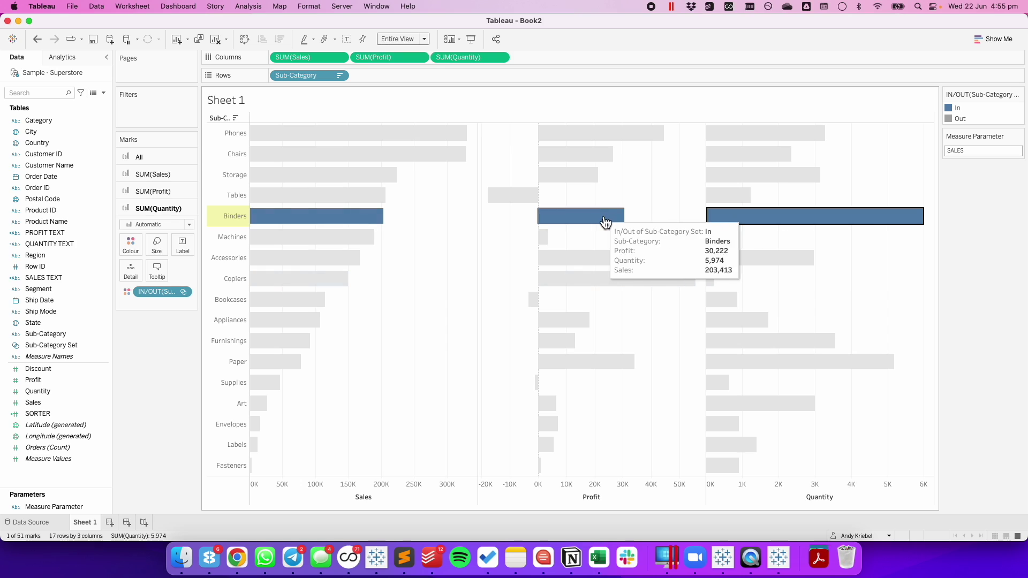
left_click(573, 181)
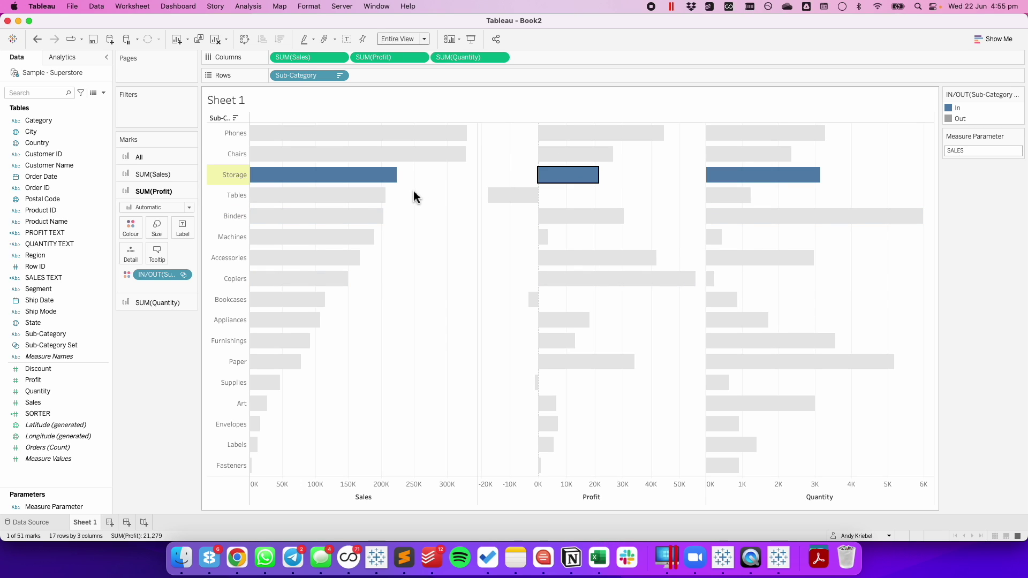
left_click(424, 201)
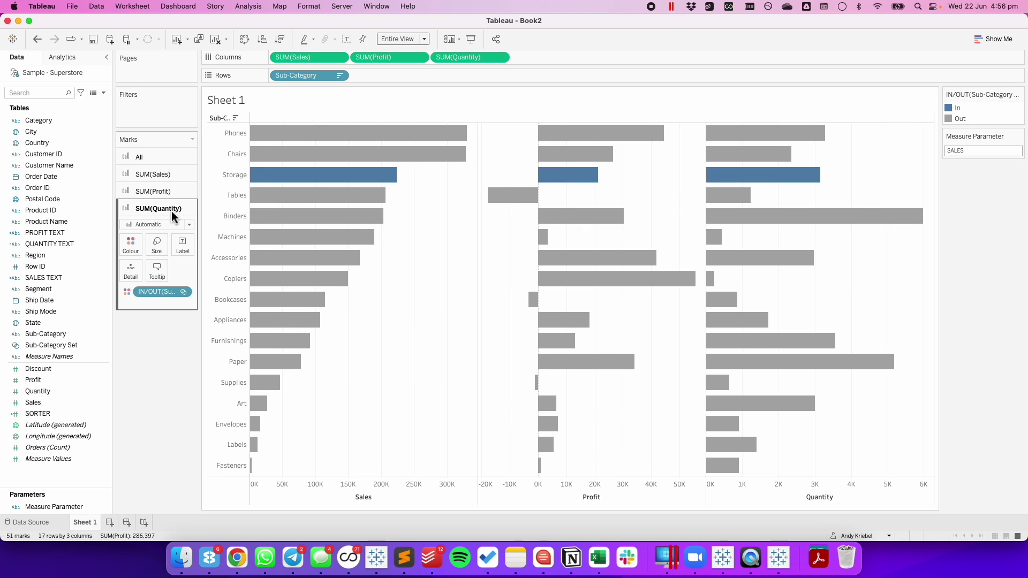
Add QUANTITY TEXT, PROFIT TEXT and SALES TEXT to Detail on the Quantity, Profit and Sales marks.
left_click_drag(53, 245, 132, 275)
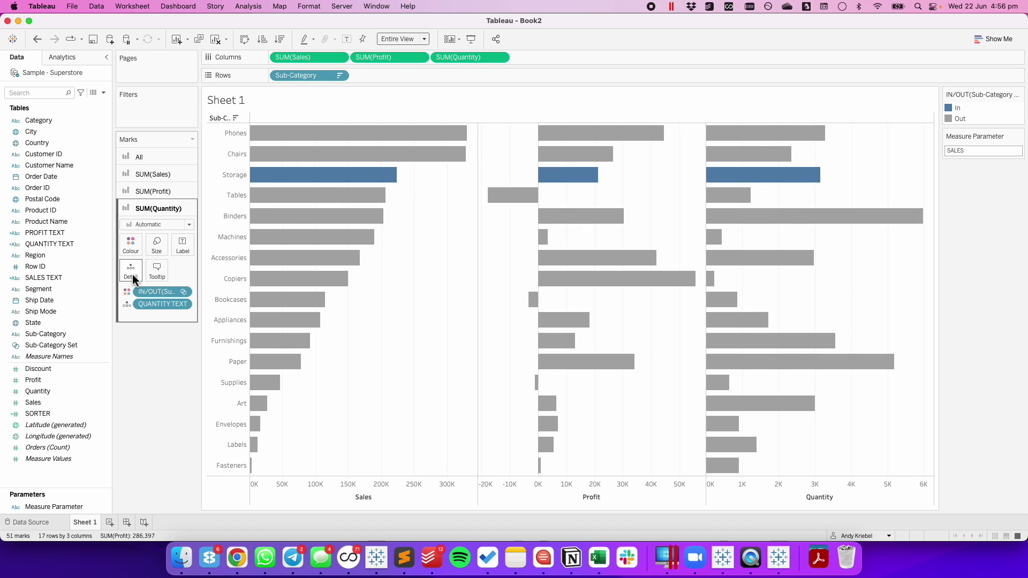
left_click(144, 191)
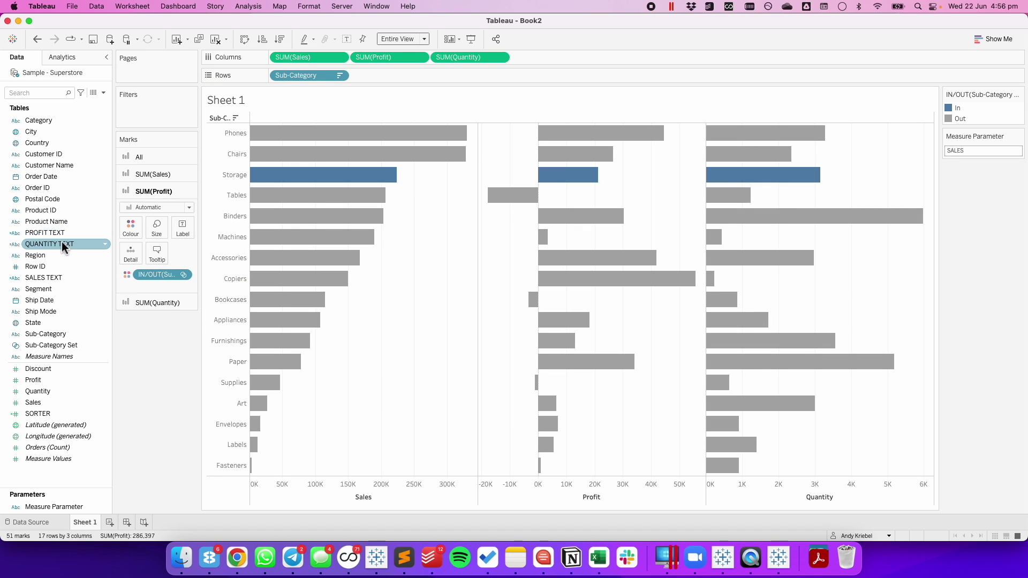
left_click_drag(54, 232, 129, 266)
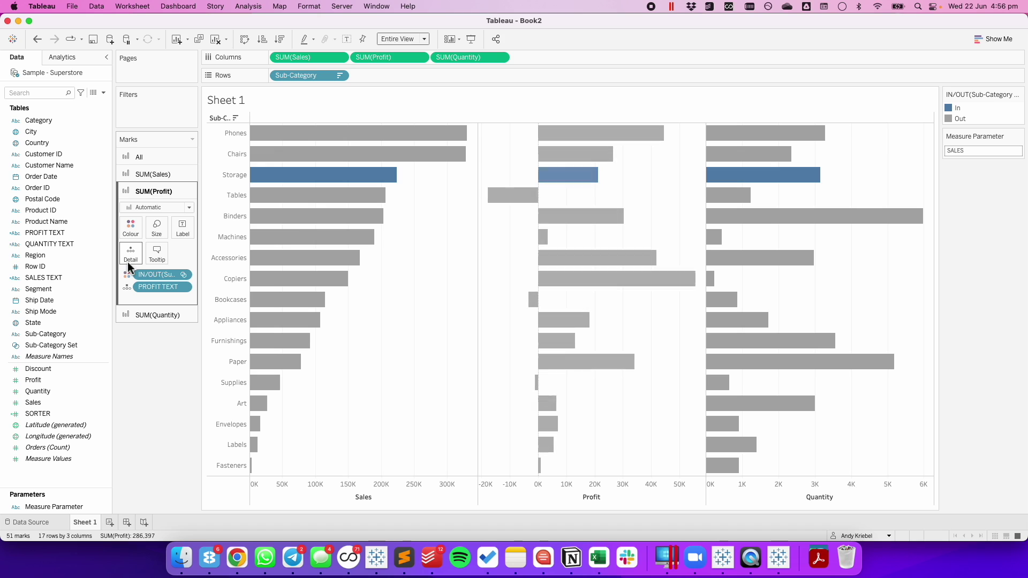
left_click(142, 174)
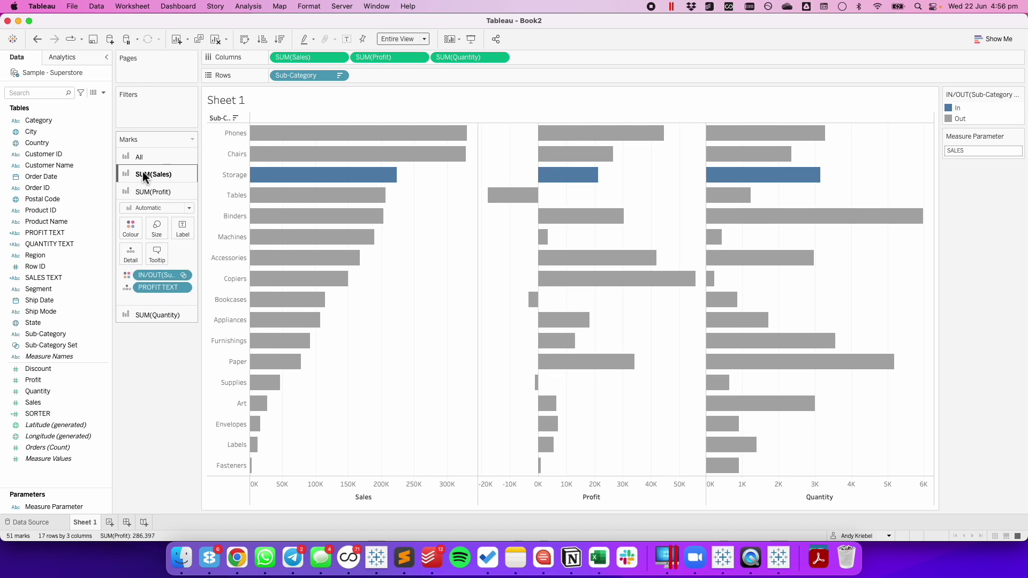
left_click_drag(61, 277, 131, 239)
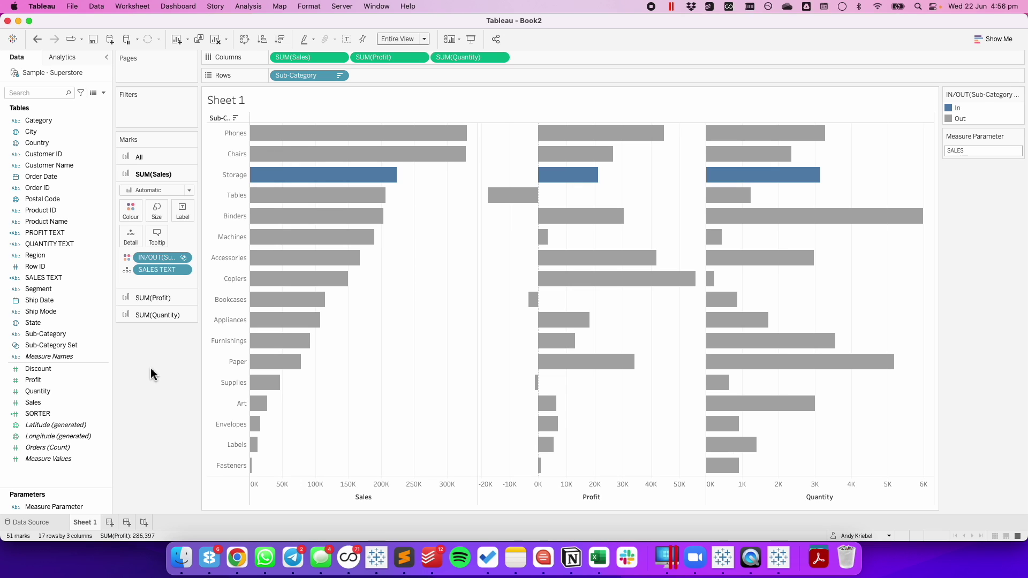
Add a Change Parameter action named 'Update Sales Parameter'.
left_click(133, 6)
left_click(131, 81)
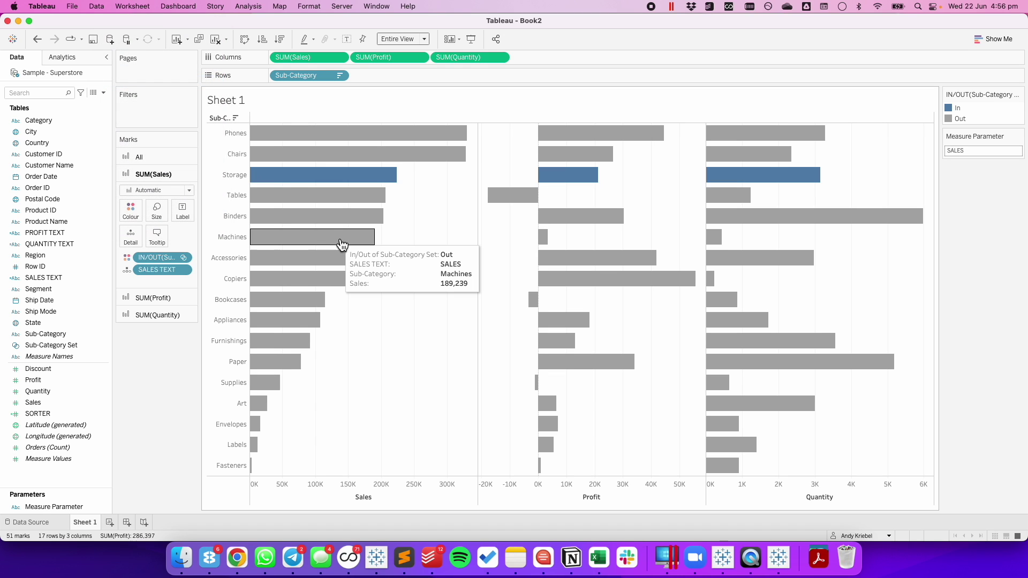
left_click(405, 351)
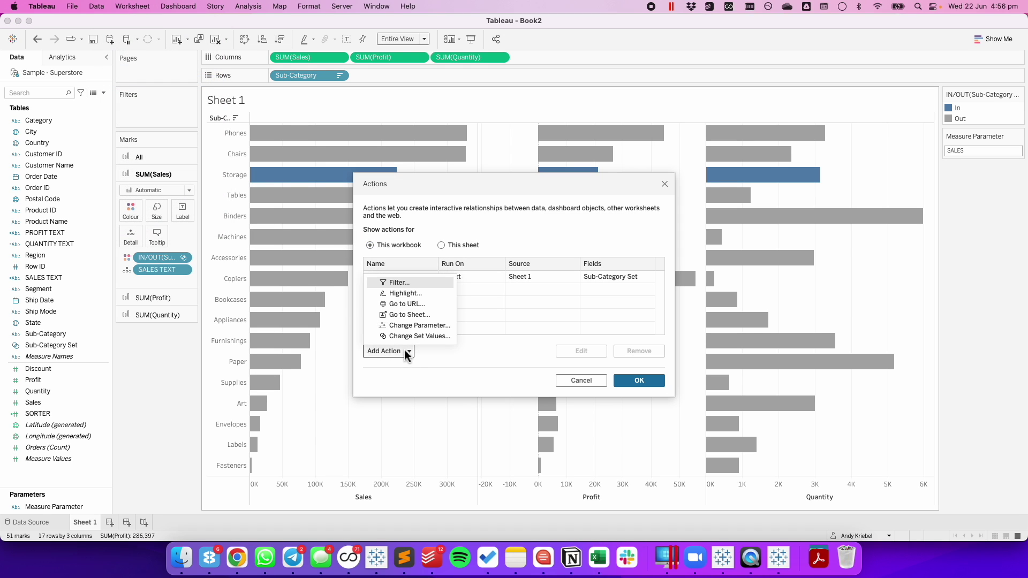
left_click(411, 328)
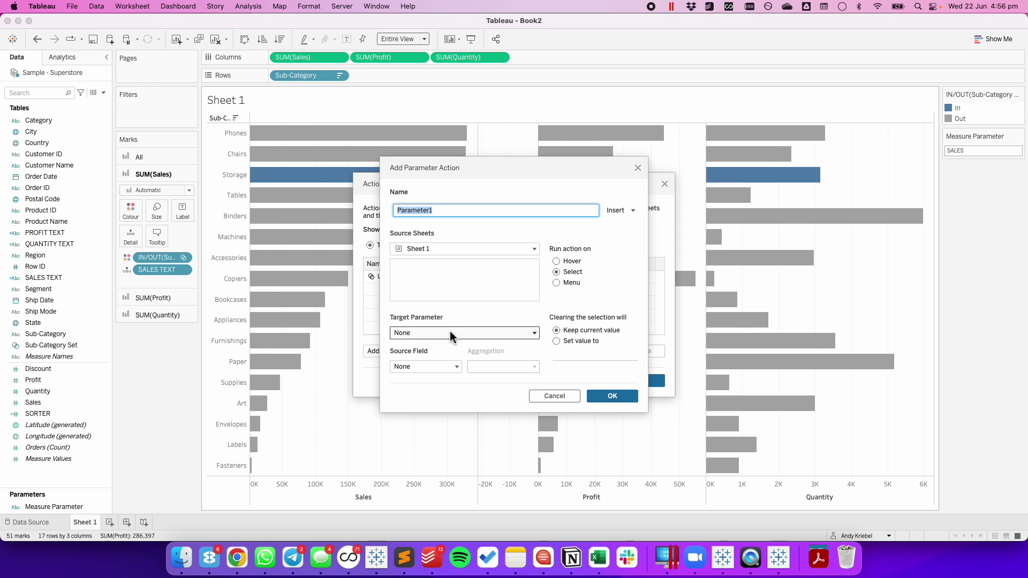
key("Right")
key("BackSpace")
key("super+Left")
type("Update Sales")
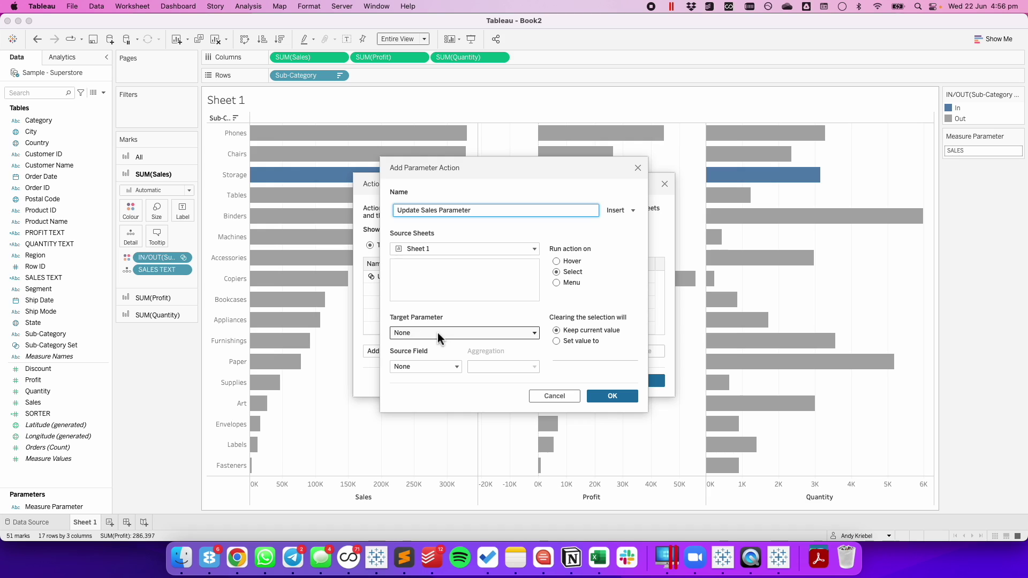
Target Measure Parameter with SALES TEXT as the source field and save the action.
left_click(437, 337)
left_click(435, 358)
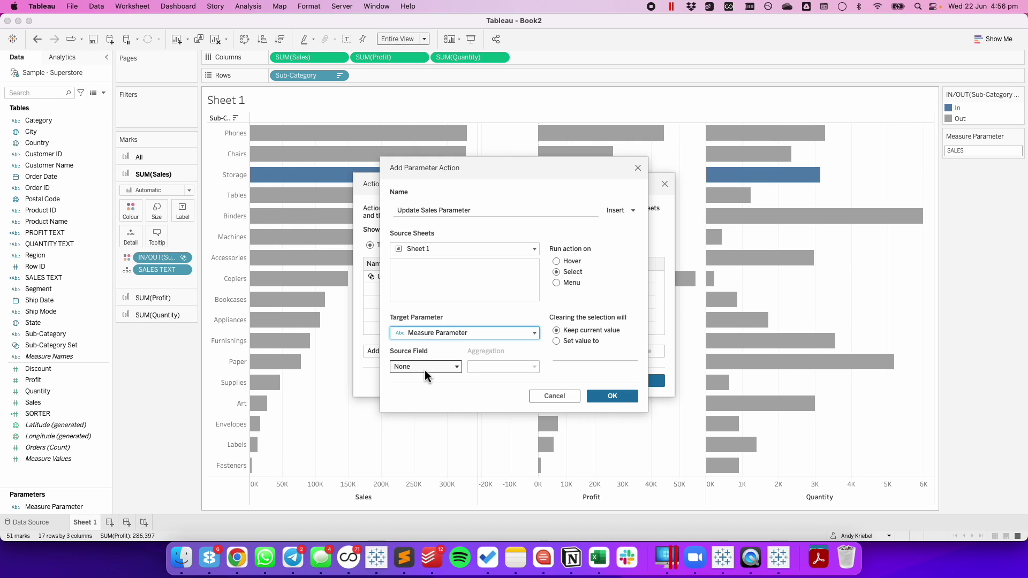
left_click(425, 369)
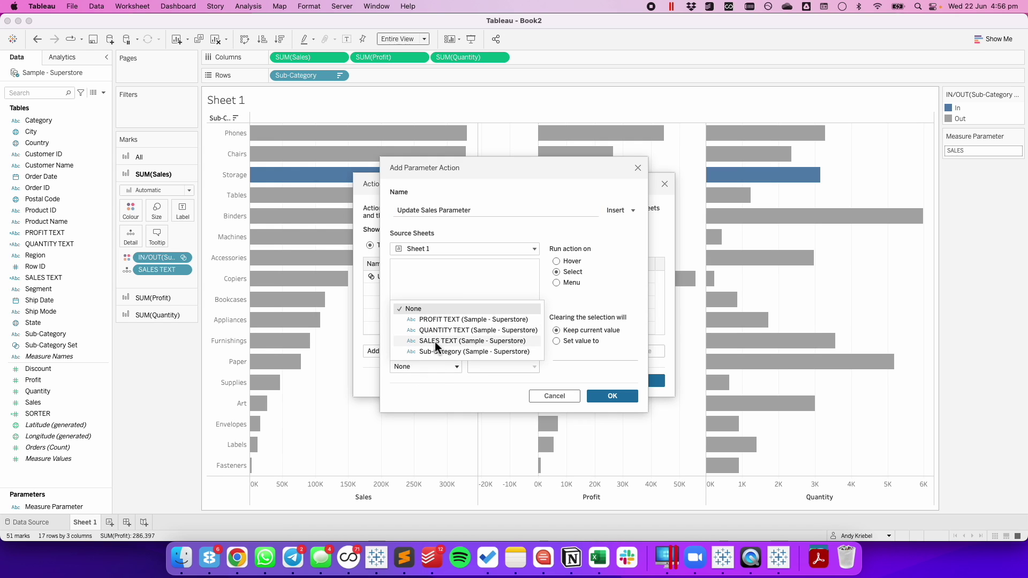
left_click(434, 342)
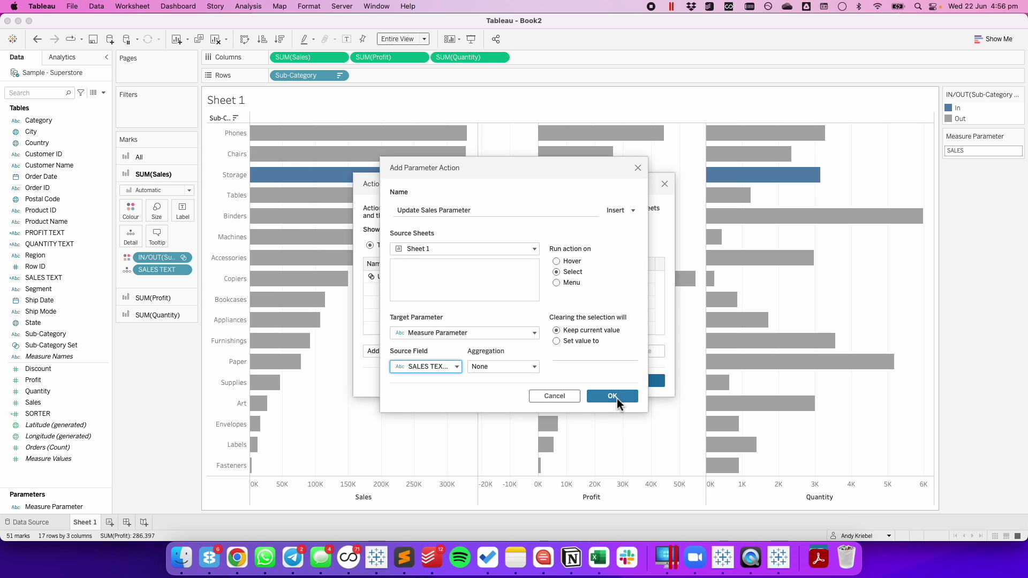
left_click(618, 396)
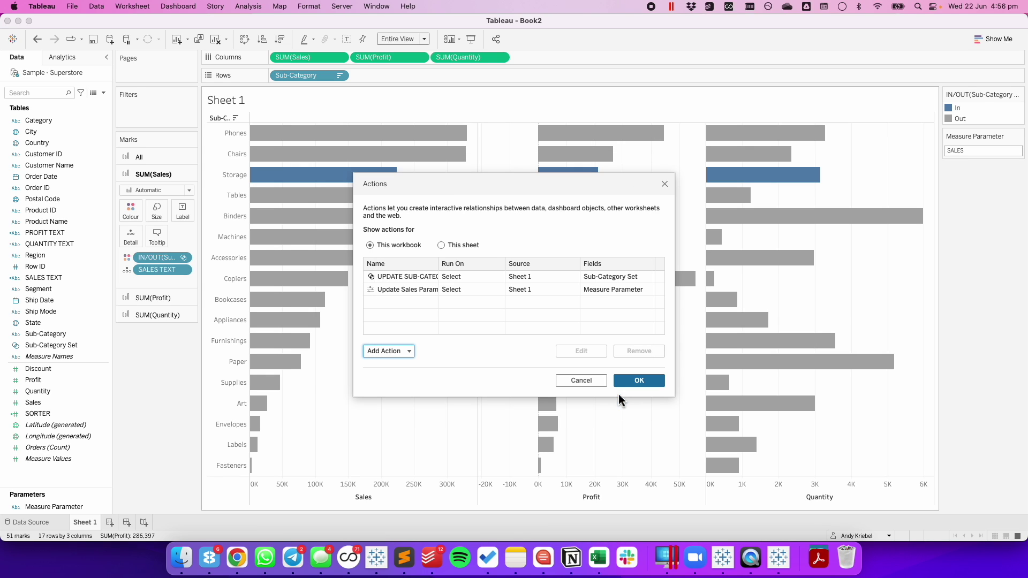
Add an 'Update Profit' change-parameter action setting Measure Parameter from PROFIT TEXT.
left_click(396, 351)
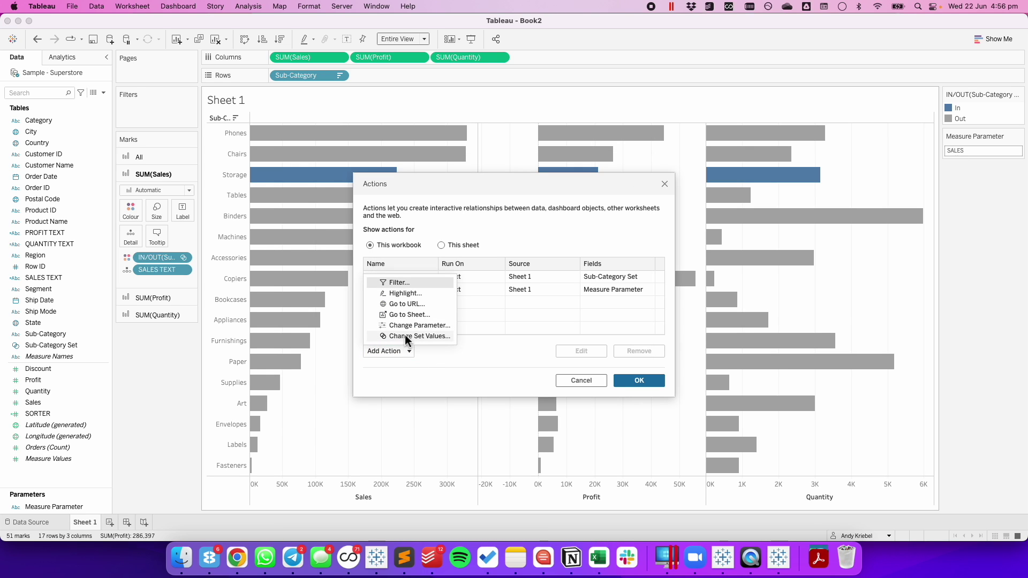
left_click(406, 326)
key("Right")
key("BackSpace")
key("super+Left")
type("Upa")
key("BackSpace")
type("date Prf")
key("BackSpace")
type("ofit")
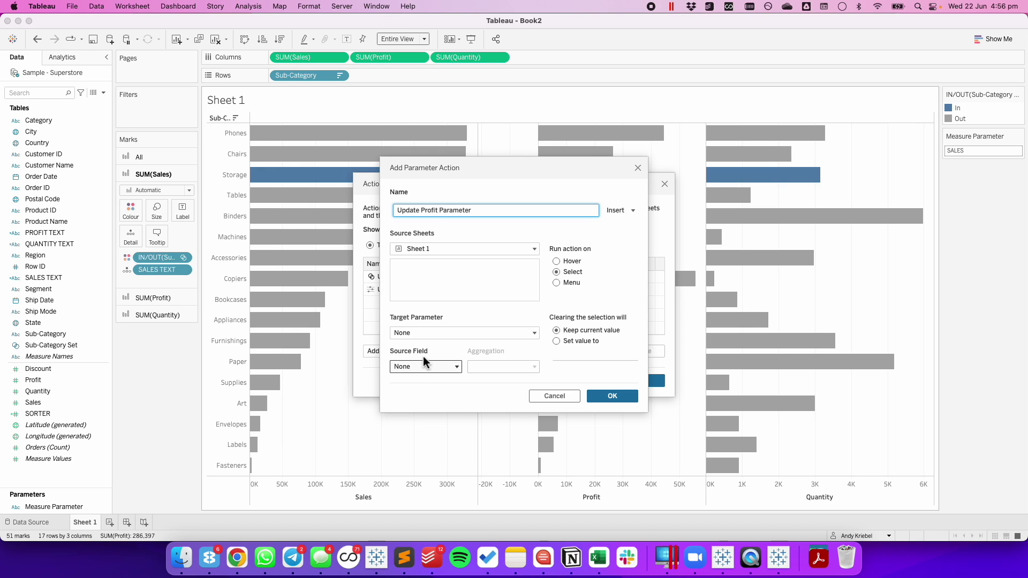
left_click(428, 333)
left_click(419, 353)
left_click(415, 362)
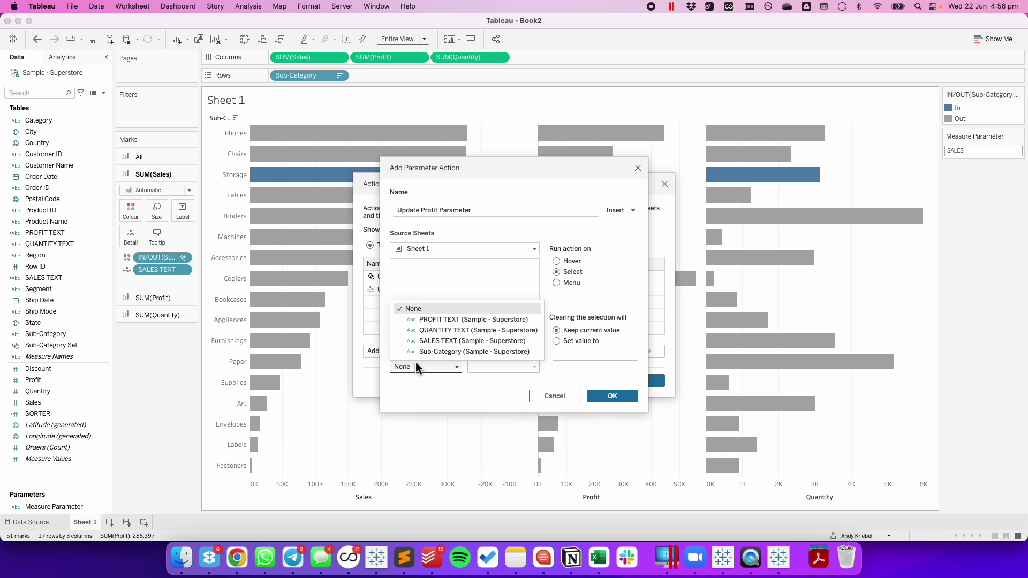
left_click(429, 318)
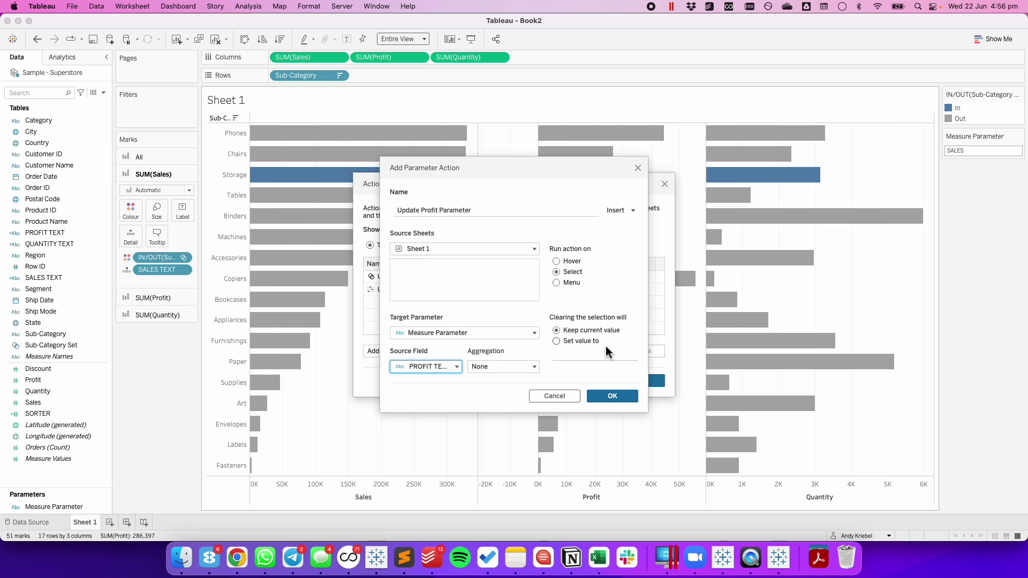
left_click(612, 396)
Add an 'Update Quantity' change-parameter action setting Measure Parameter from QUANTITY TEXT.
left_click(410, 351)
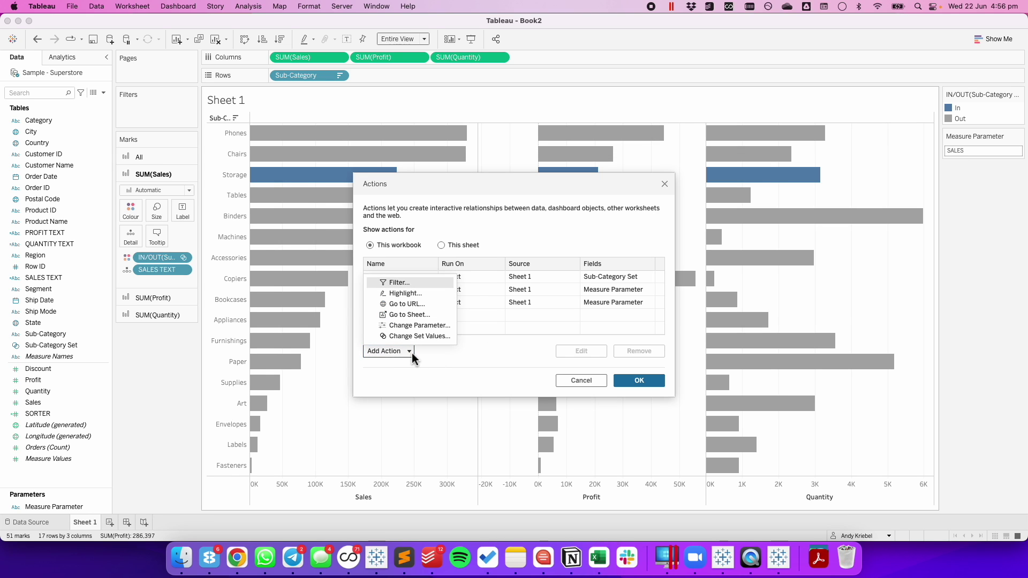
left_click(418, 325)
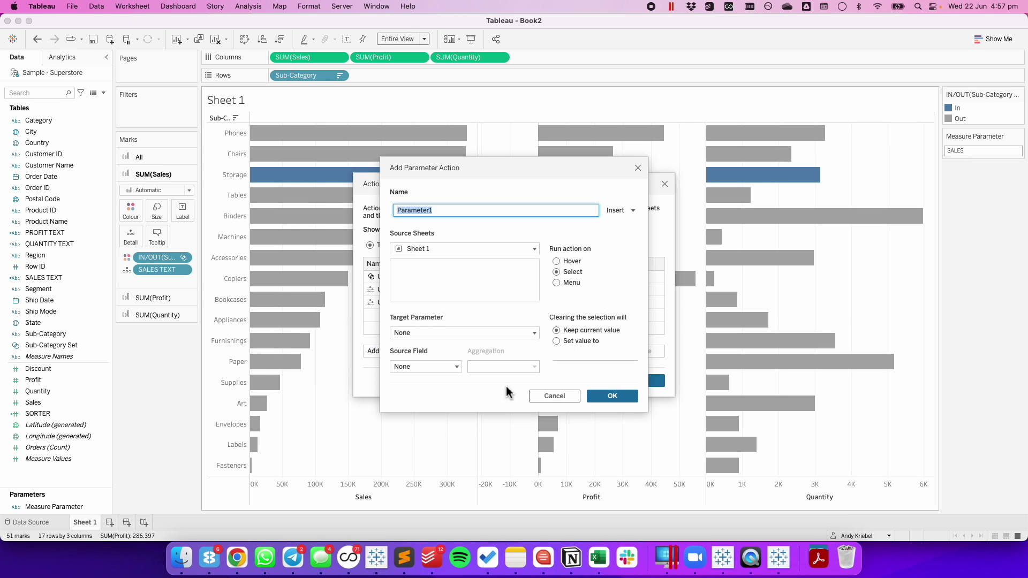
key("Right")
key("BackSpace")
type("Update Quantity")
left_click(429, 366)
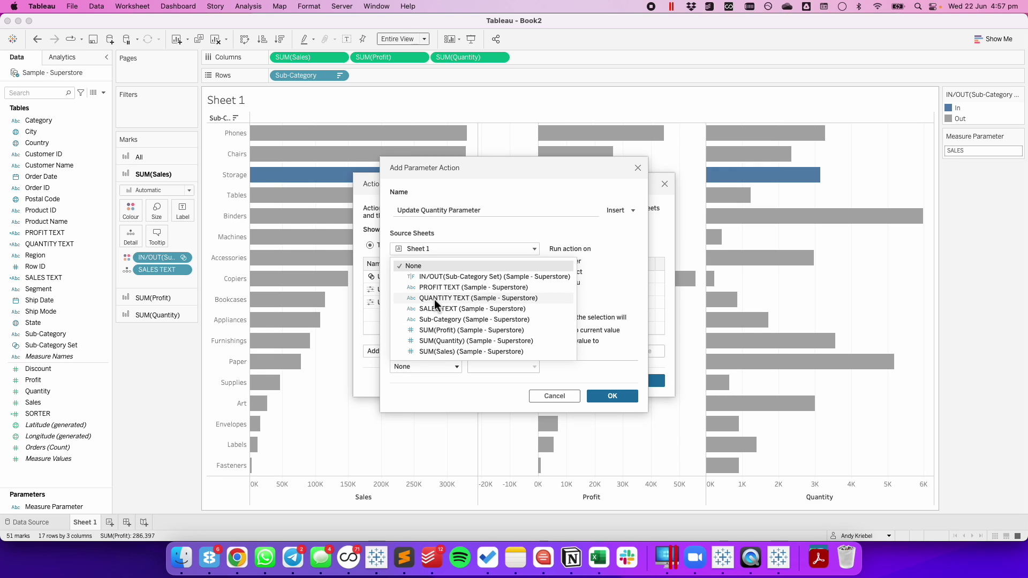
left_click(434, 303)
left_click(425, 333)
left_click(419, 360)
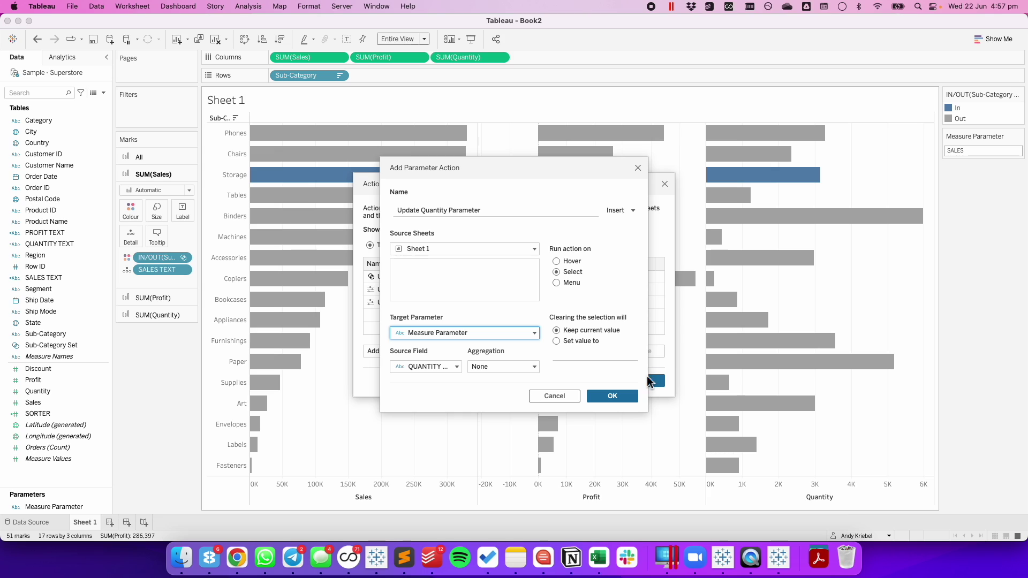
left_click(621, 396)
left_click(642, 381)
mouse_move(767, 266)
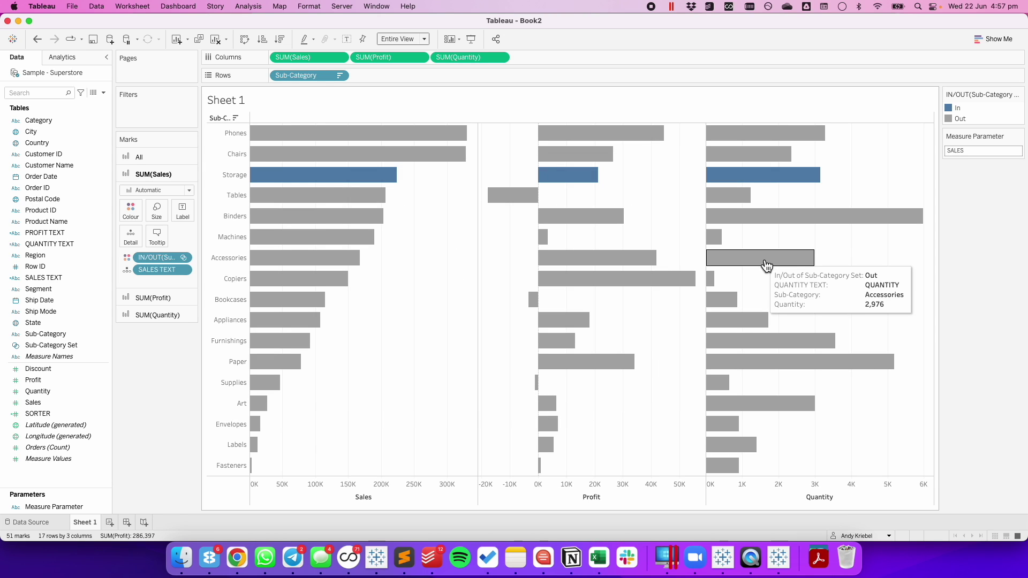
Test re-sorting using the Accessories quantity and Phones sales bars, then the Accessories, Paper and Binders profit bars.
left_click(767, 266)
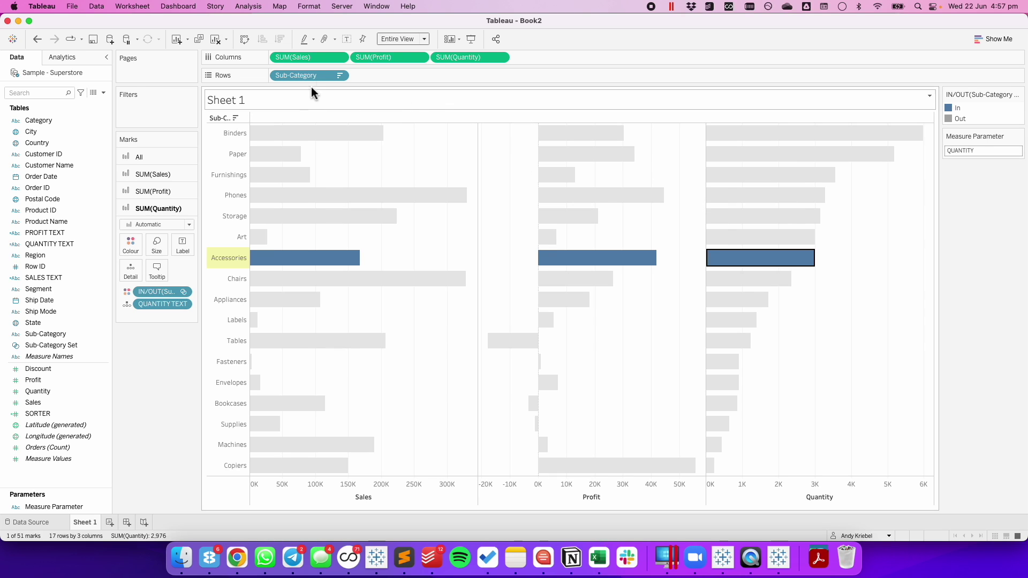
left_click(323, 194)
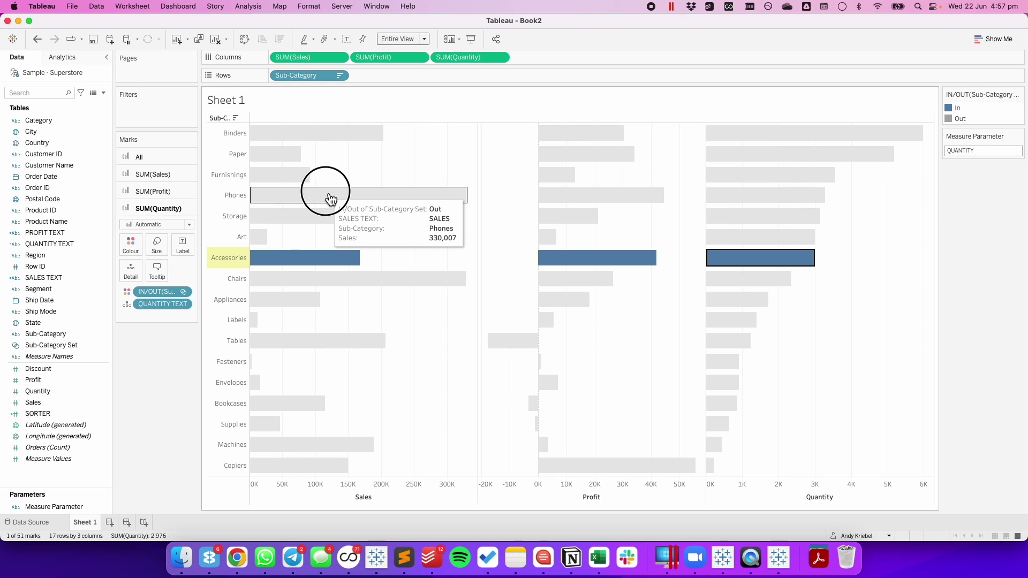
mouse_move(422, 142)
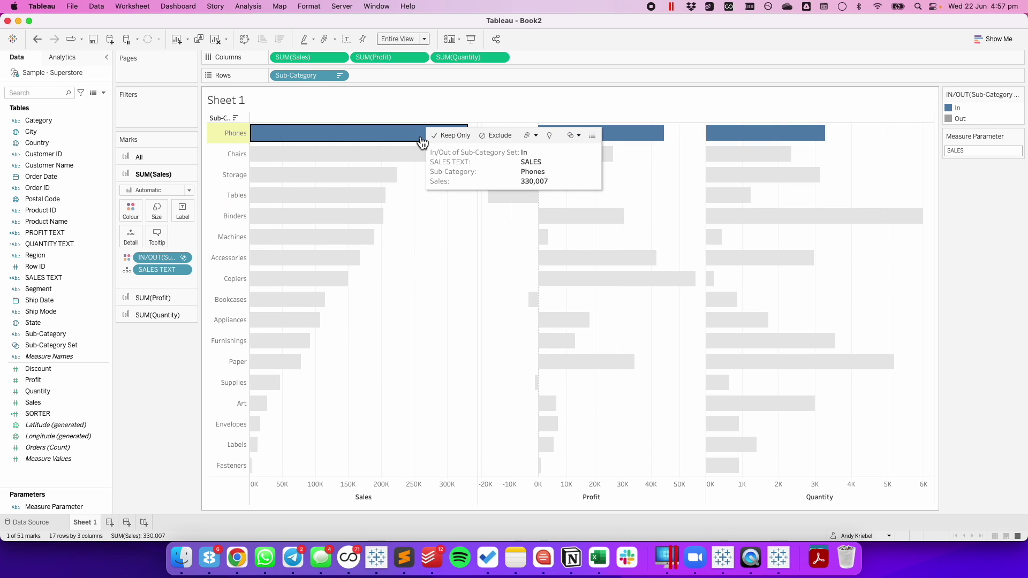
left_click(564, 259)
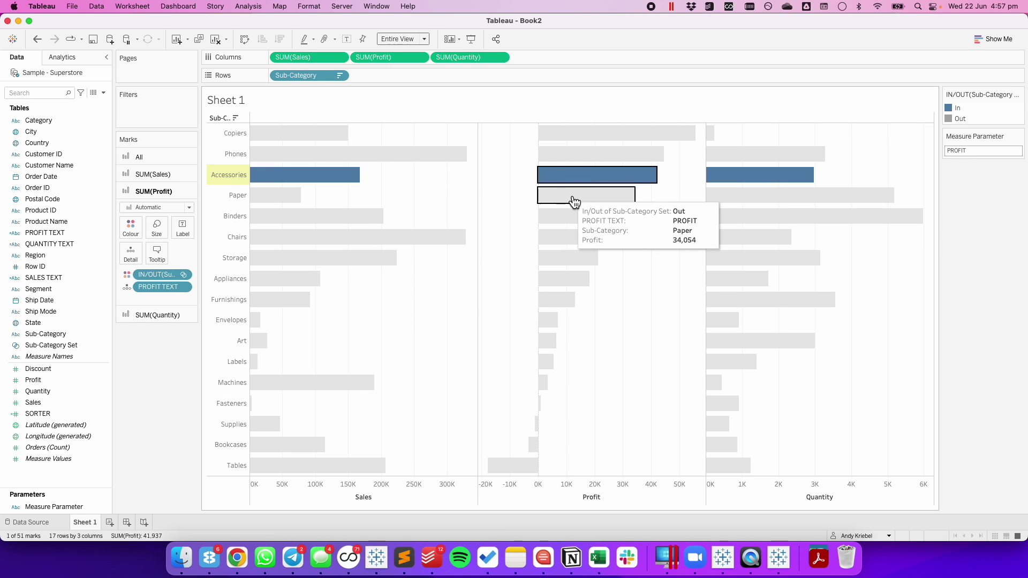
left_click(541, 196)
left_click(546, 226)
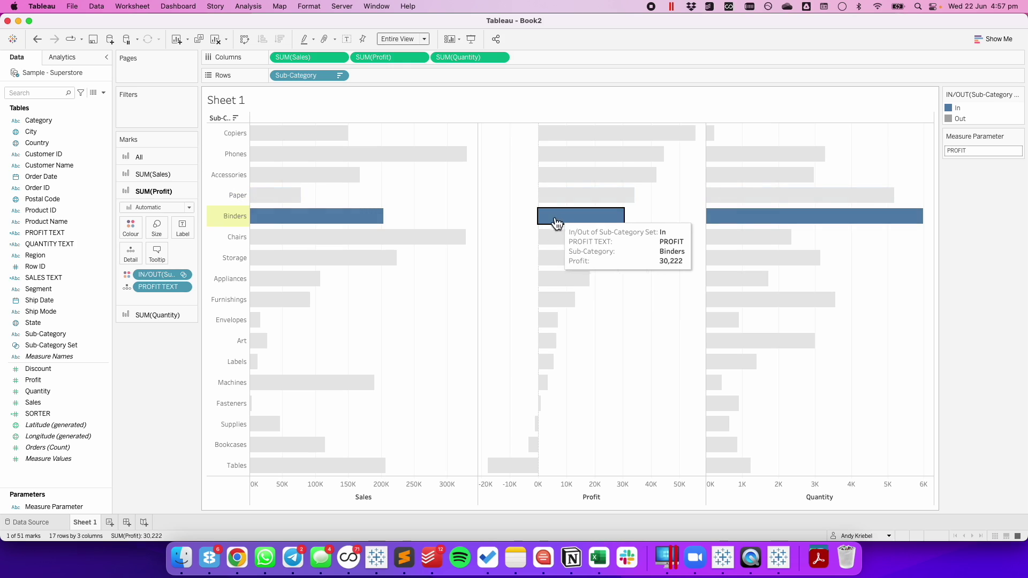
left_click(103, 93)
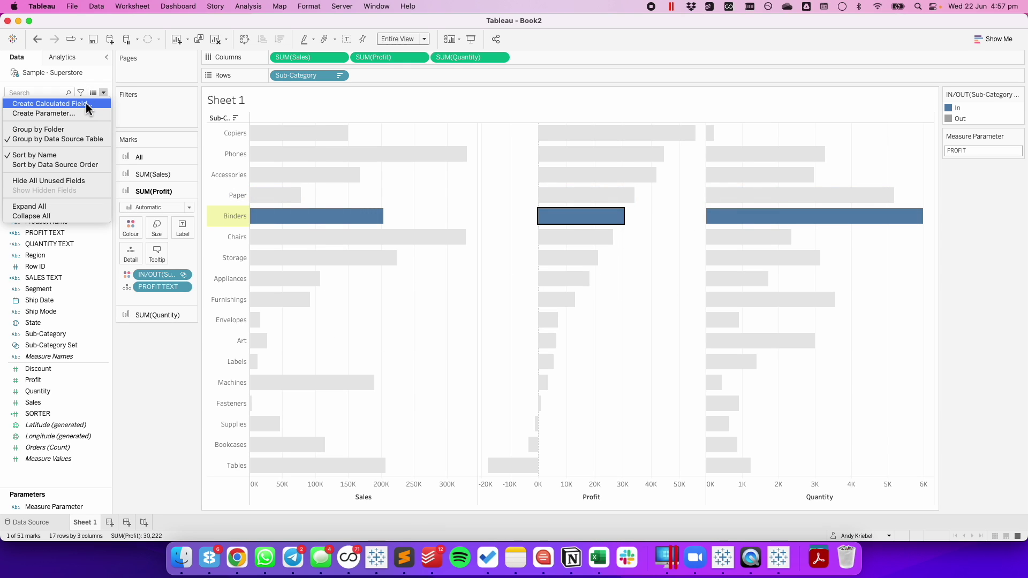
Create a 'Dummy Highlight' calculated field with formula 'Dummy' and add it to Detail on All marks.
left_click(86, 102)
type("Dummy Hihg")
key("BackSpace")
key("BackSpace")
type("ghlight")
key("Tab")
type("'Dummy'")
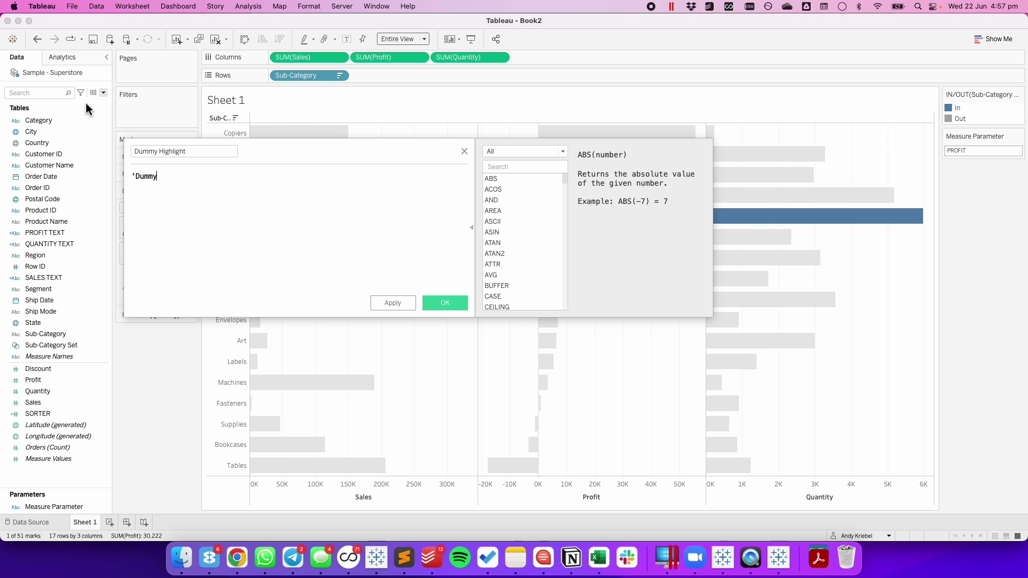
left_click(432, 303)
left_click(142, 159)
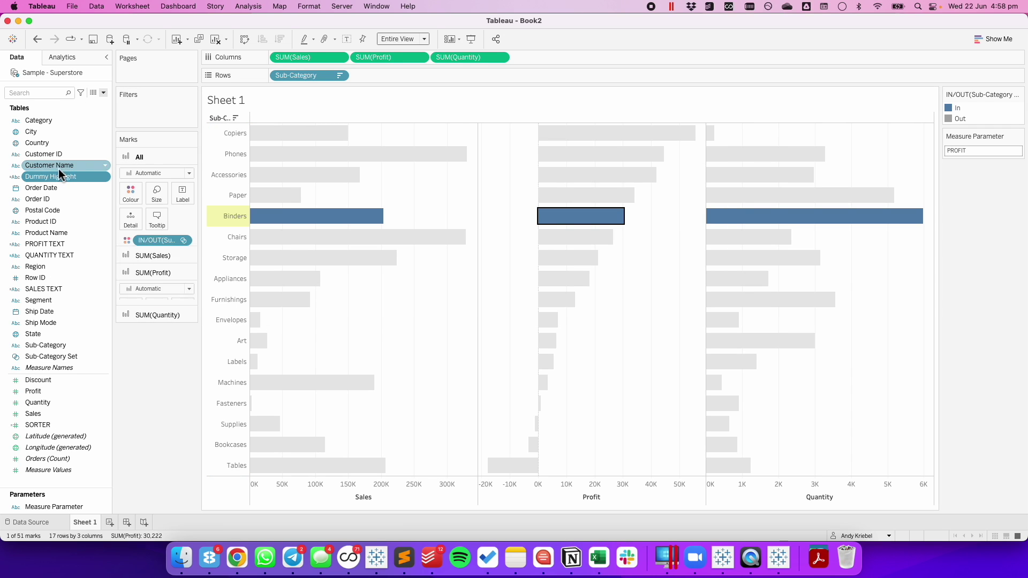
left_click_drag(48, 177, 130, 217)
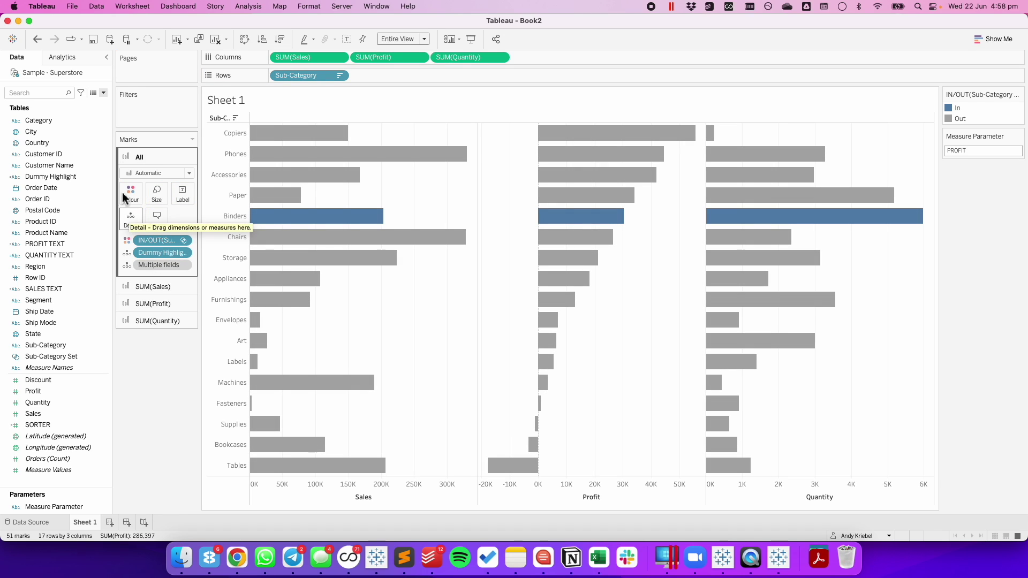
Add a Highlight Dummy highlight action on the selected field Dummy Highlight.
left_click(133, 6)
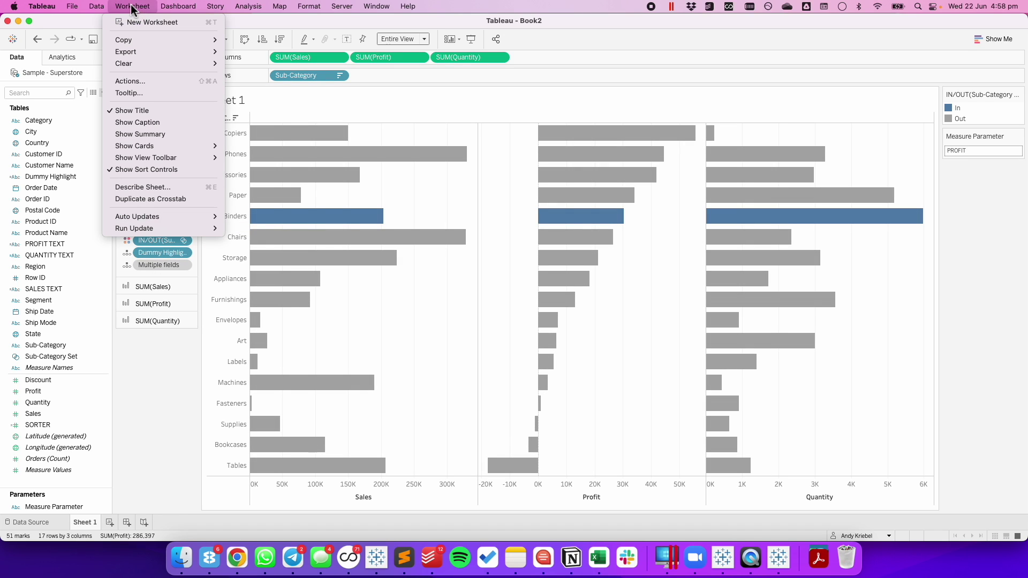
left_click(136, 81)
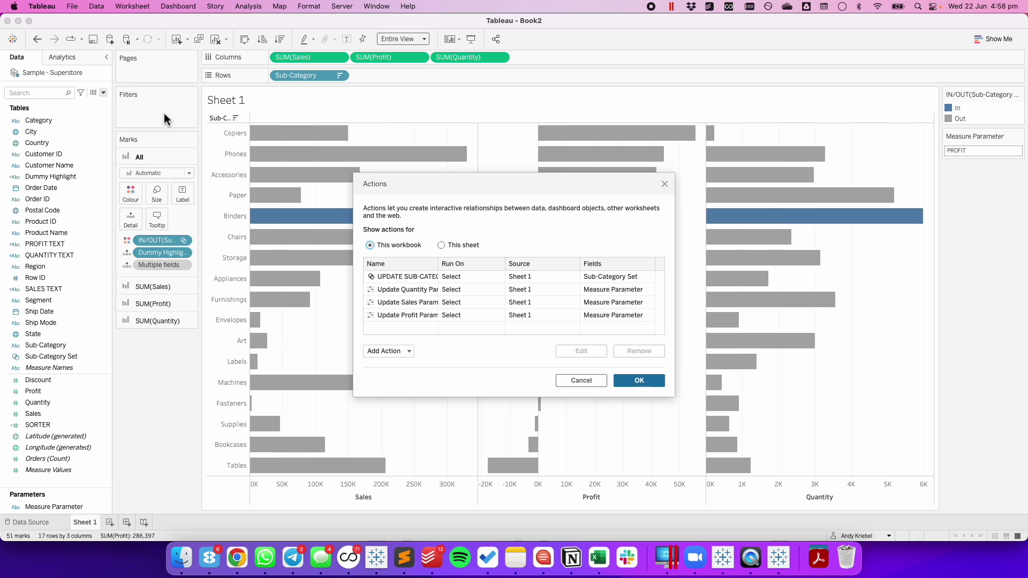
left_click(403, 351)
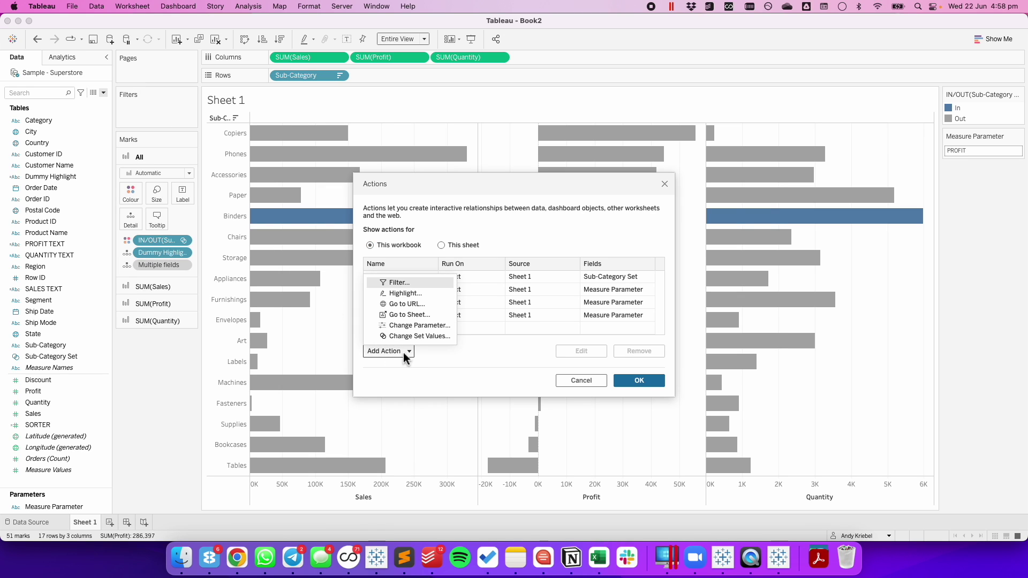
left_click(405, 293)
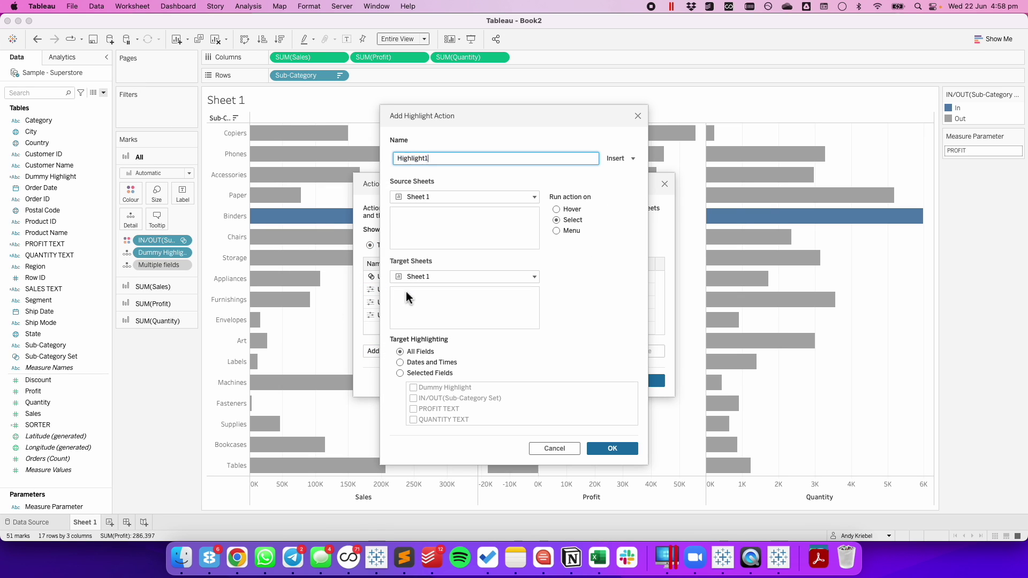
type("Dummy")
left_click(400, 372)
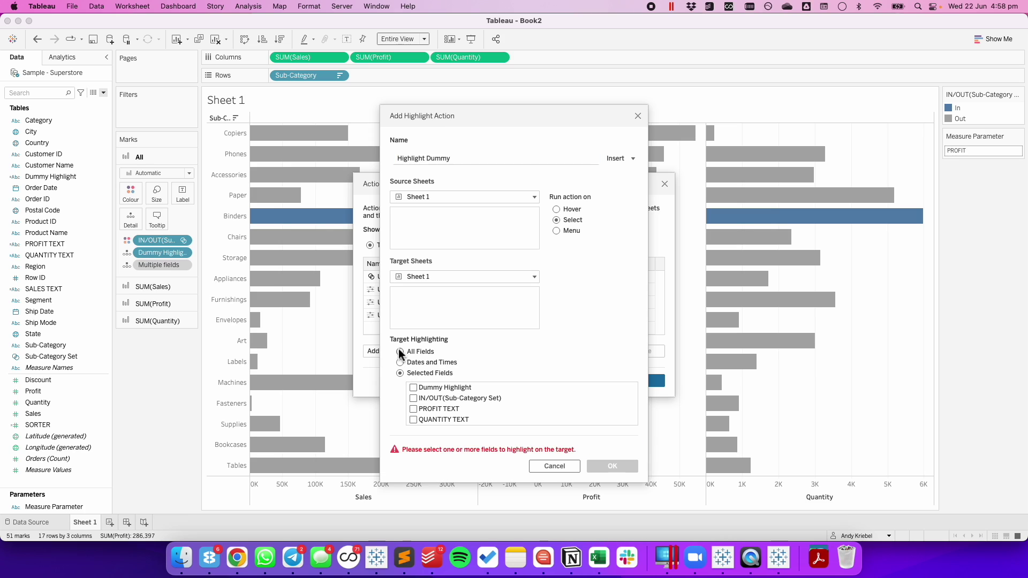
left_click(413, 387)
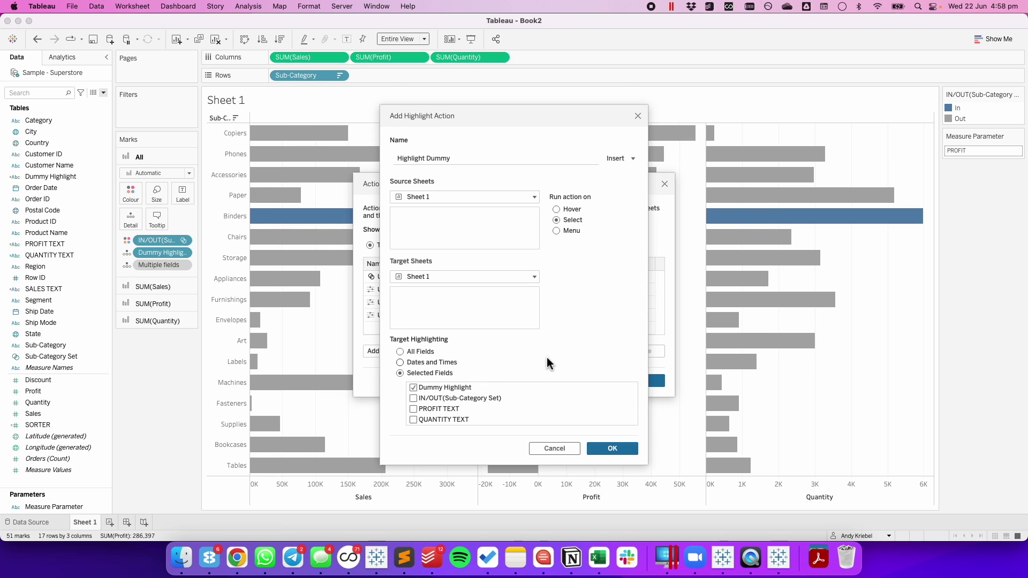
left_click(615, 449)
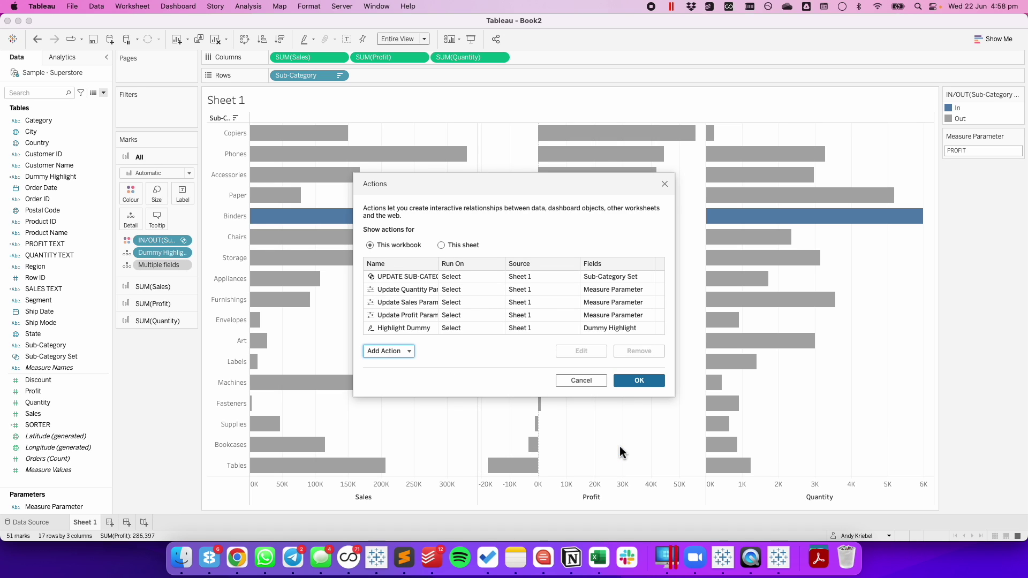
left_click(643, 383)
Test it on the Chairs profit, Storage quantity and Chairs sales bars.
left_click(589, 239)
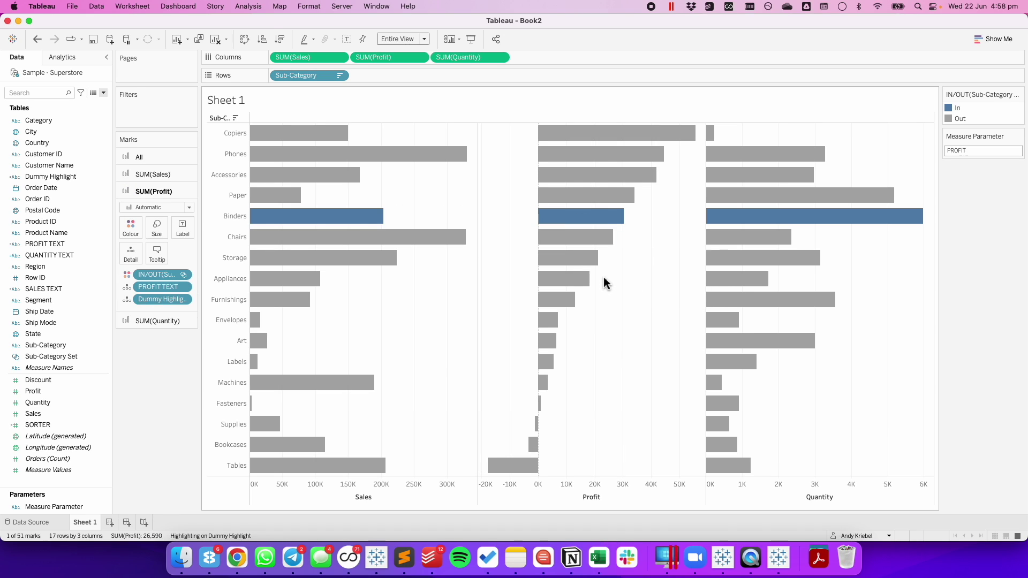
left_click(735, 258)
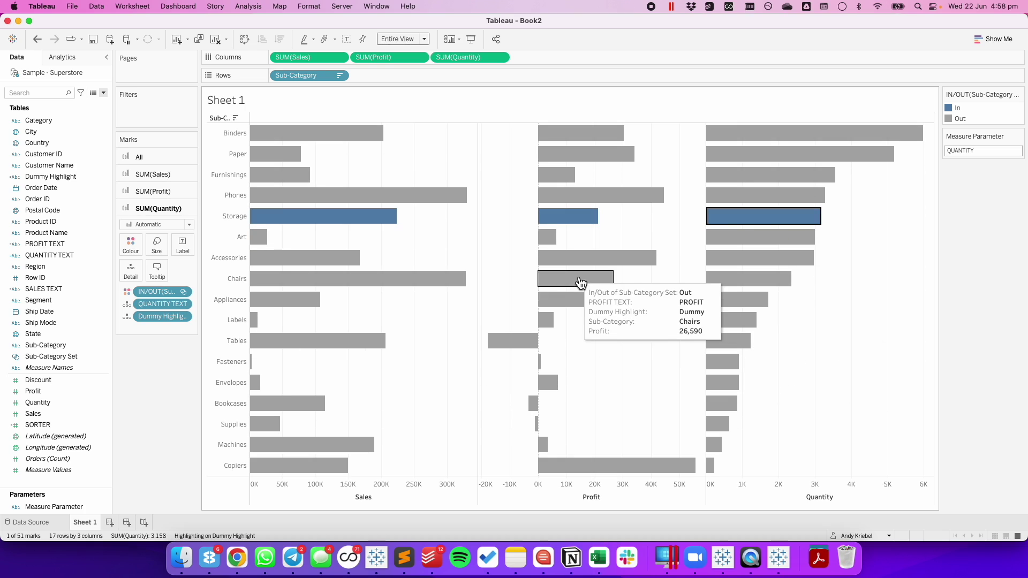
left_click(323, 279)
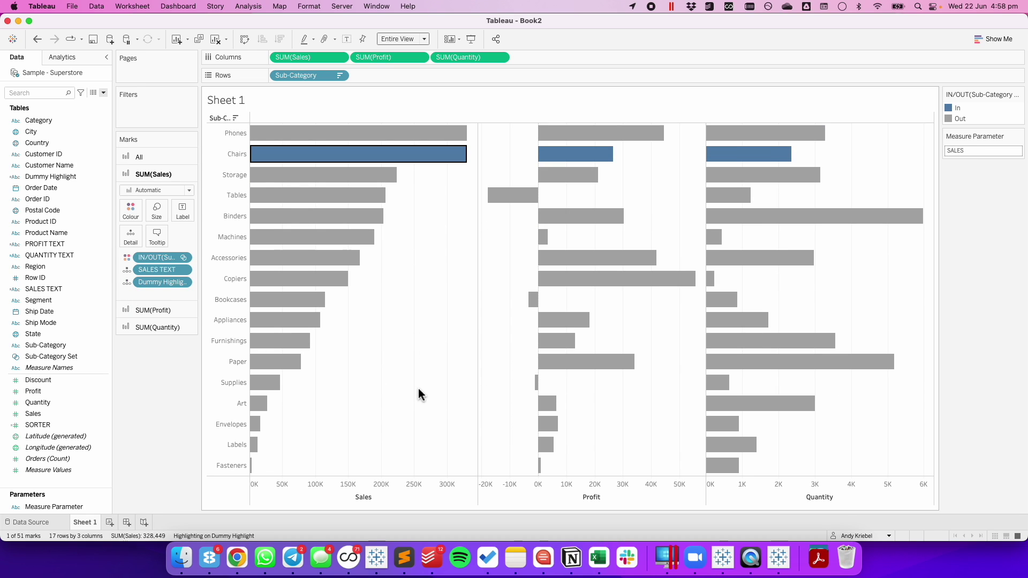